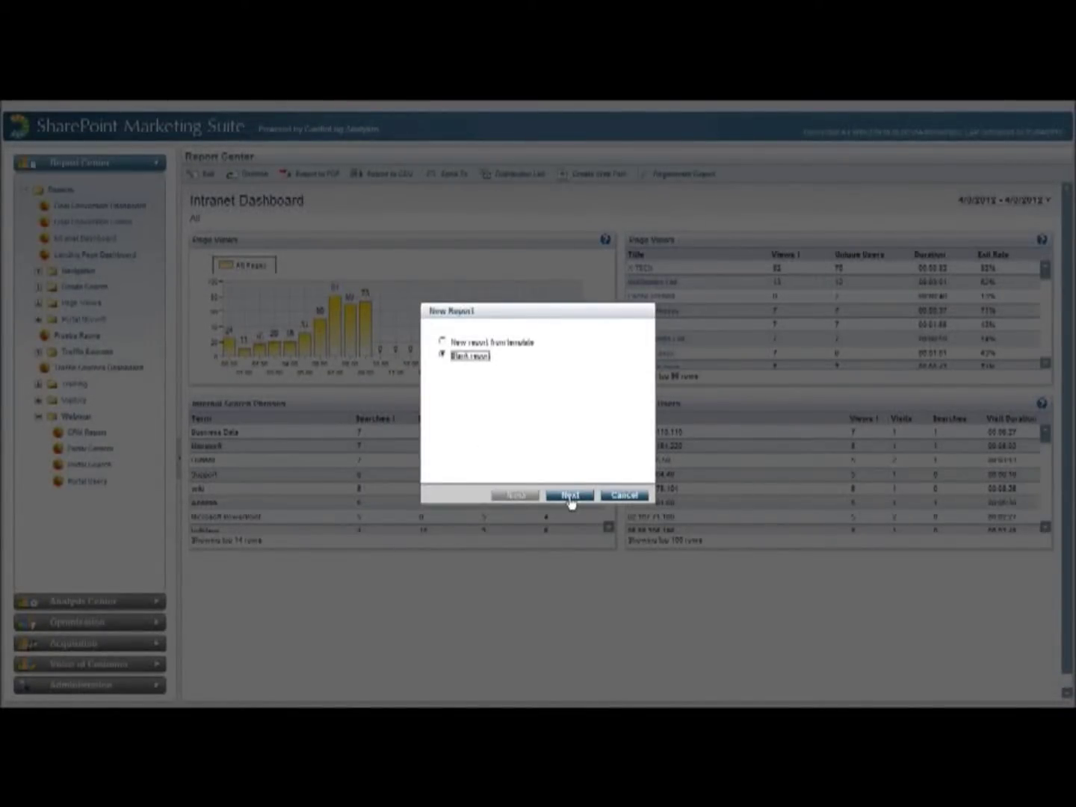
Step: Create a blank ad-hoc report named Search Report that is generated manually
{"action": "left_click", "coordinate": [570, 496]}
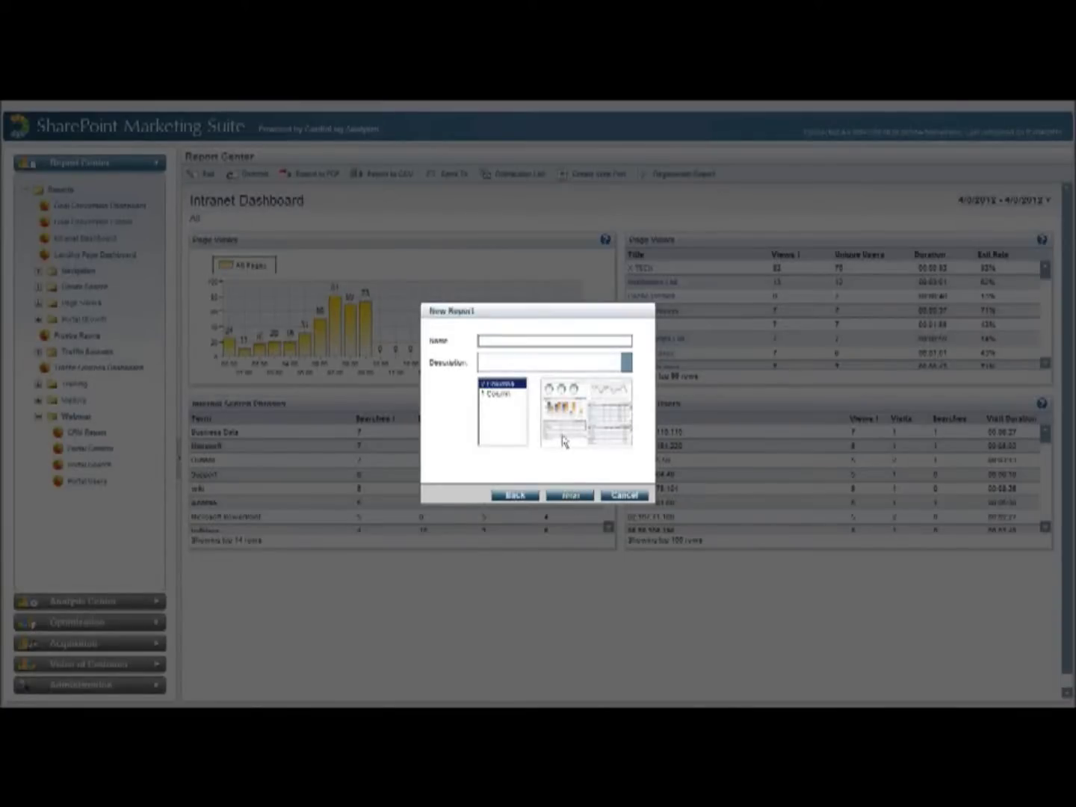
{"action": "type", "text": "Webmaster Dashb"}
{"action": "left_click", "coordinate": [570, 494]}
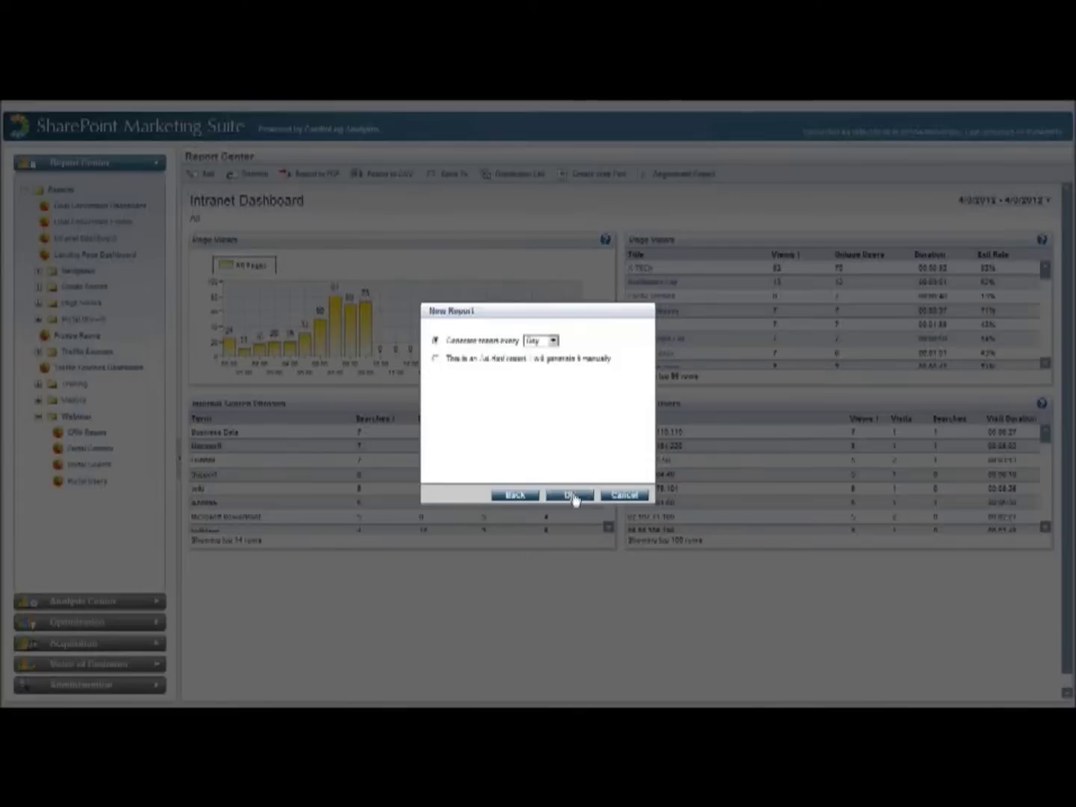
{"action": "left_click", "coordinate": [541, 359]}
{"action": "left_click", "coordinate": [570, 496]}
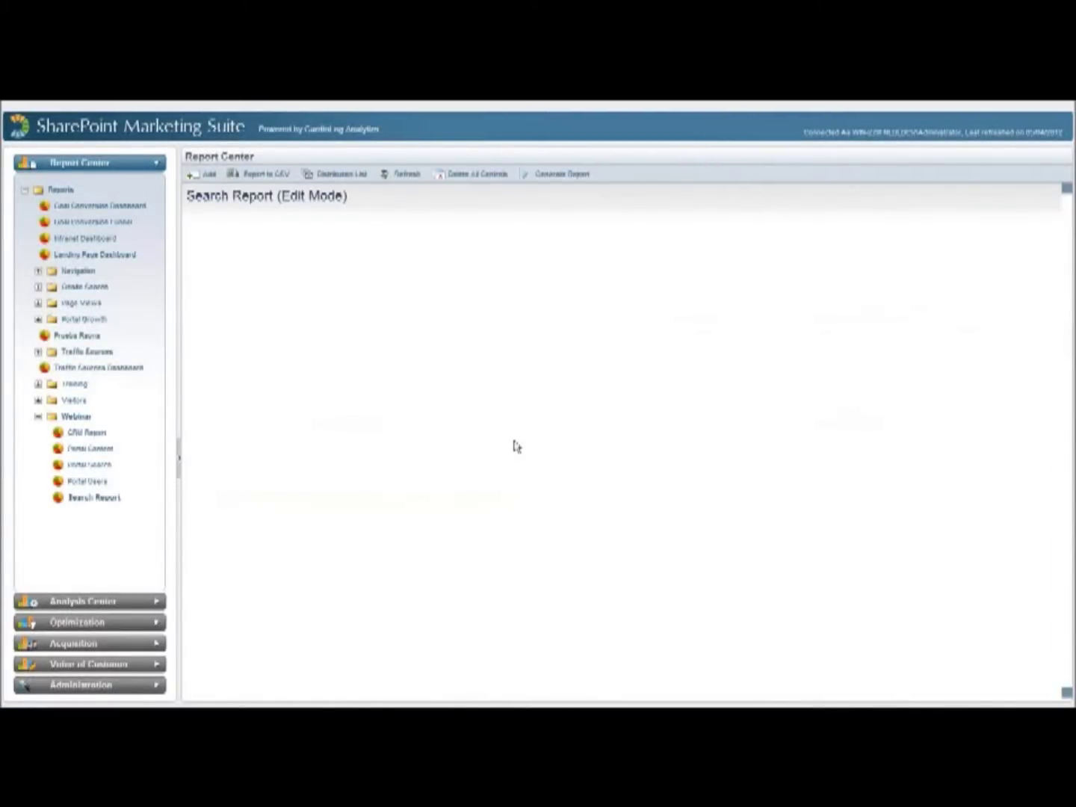
Step: Add an Onsite Search Phrases table to the report
{"action": "left_click", "coordinate": [200, 178]}
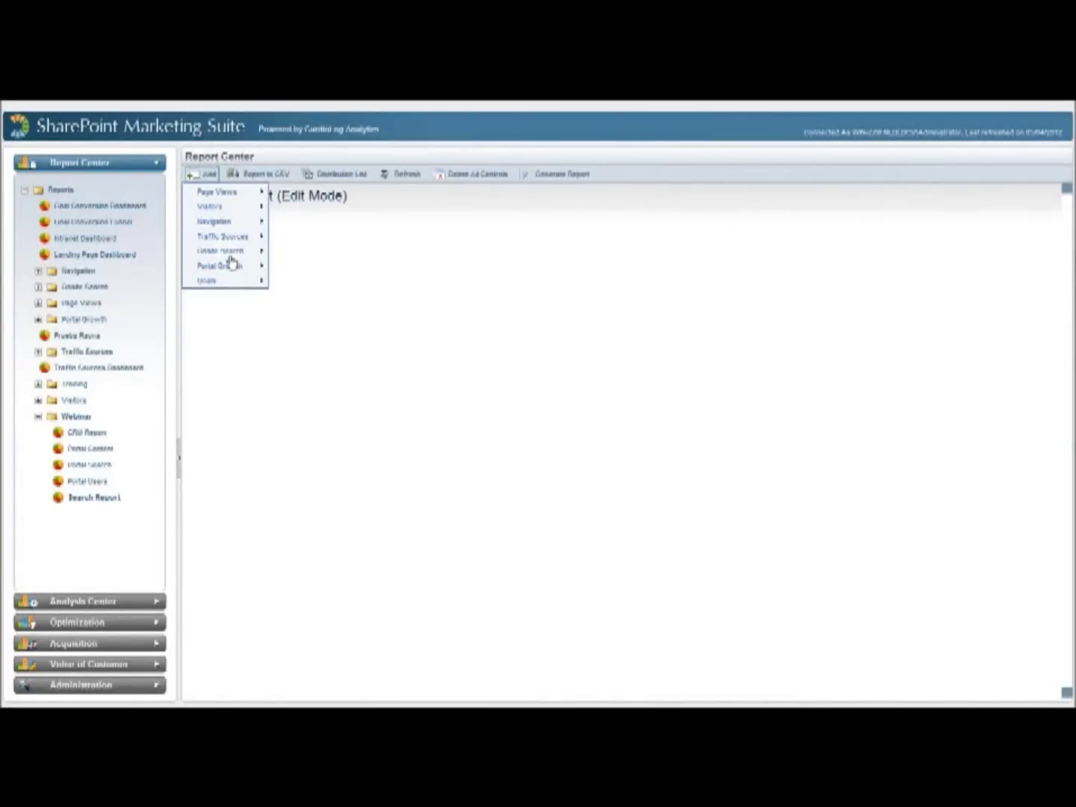
{"action": "mouse_move", "coordinate": [230, 254]}
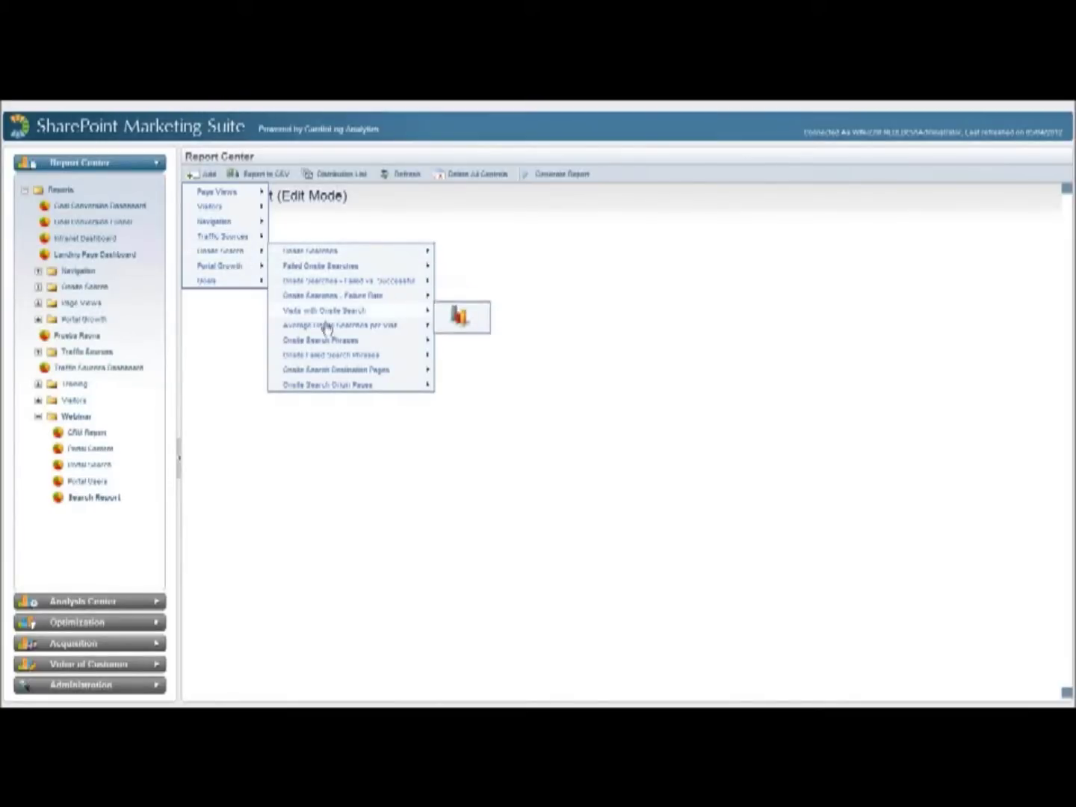
{"action": "mouse_move", "coordinate": [366, 341]}
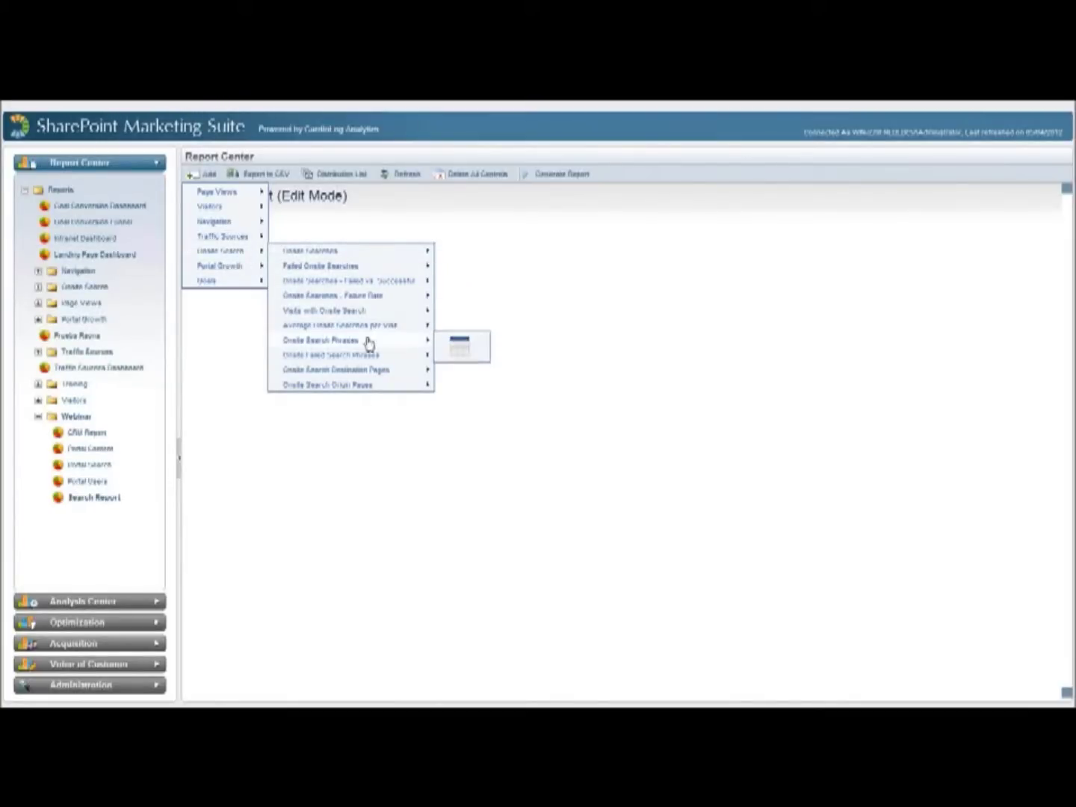
{"action": "left_click", "coordinate": [452, 346]}
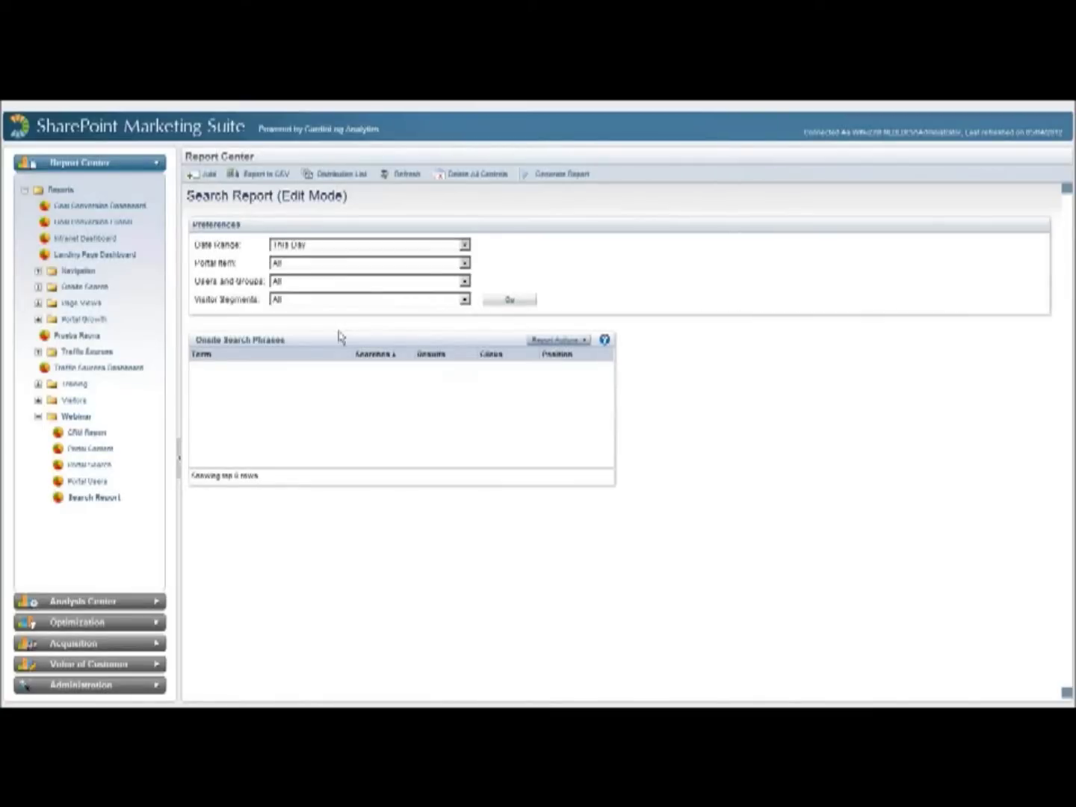
Step: Add a second Onsite Search Phrases table and move it beside the first one in the other column
{"action": "left_click", "coordinate": [211, 177]}
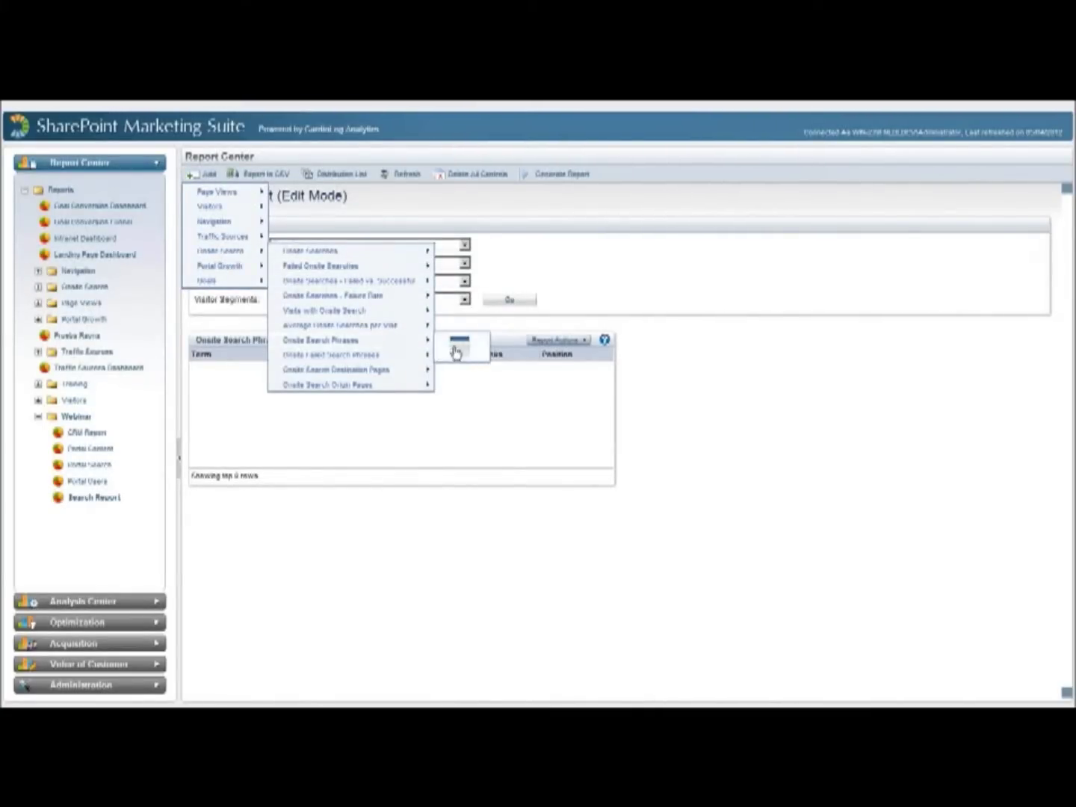
{"action": "left_click_drag", "start_coordinate": [456, 351], "coordinate": [453, 349]}
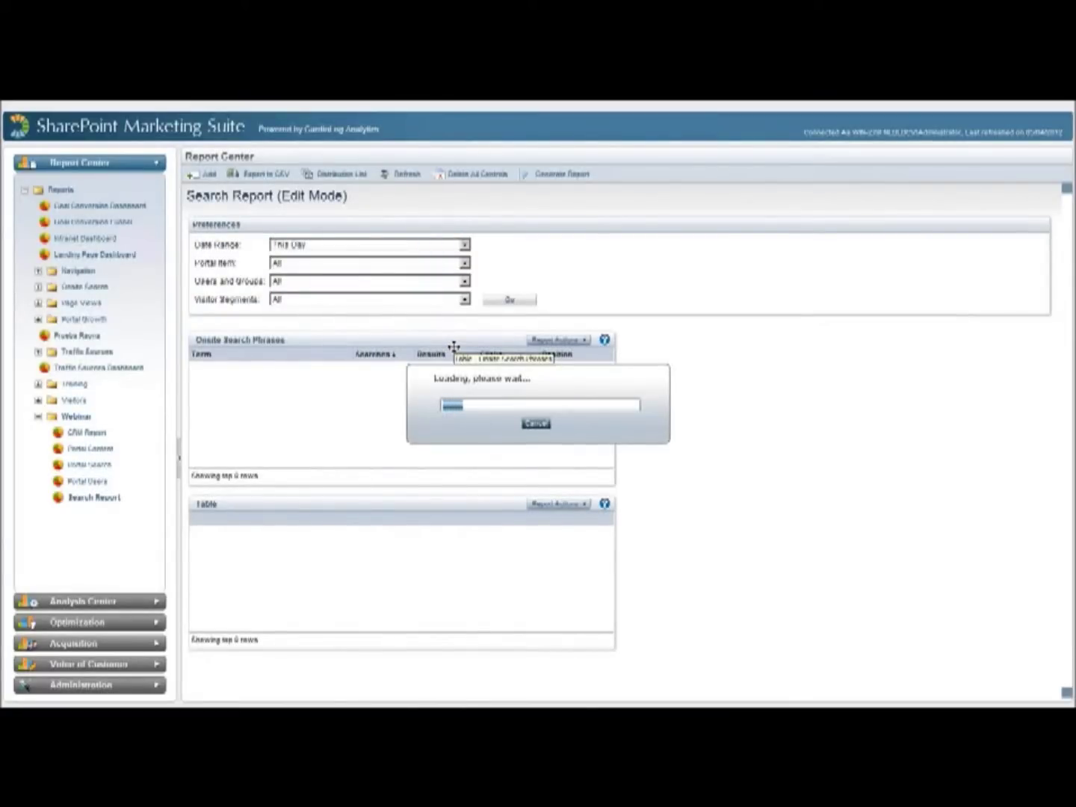
{"action": "left_click_drag", "start_coordinate": [394, 499], "coordinate": [695, 408]}
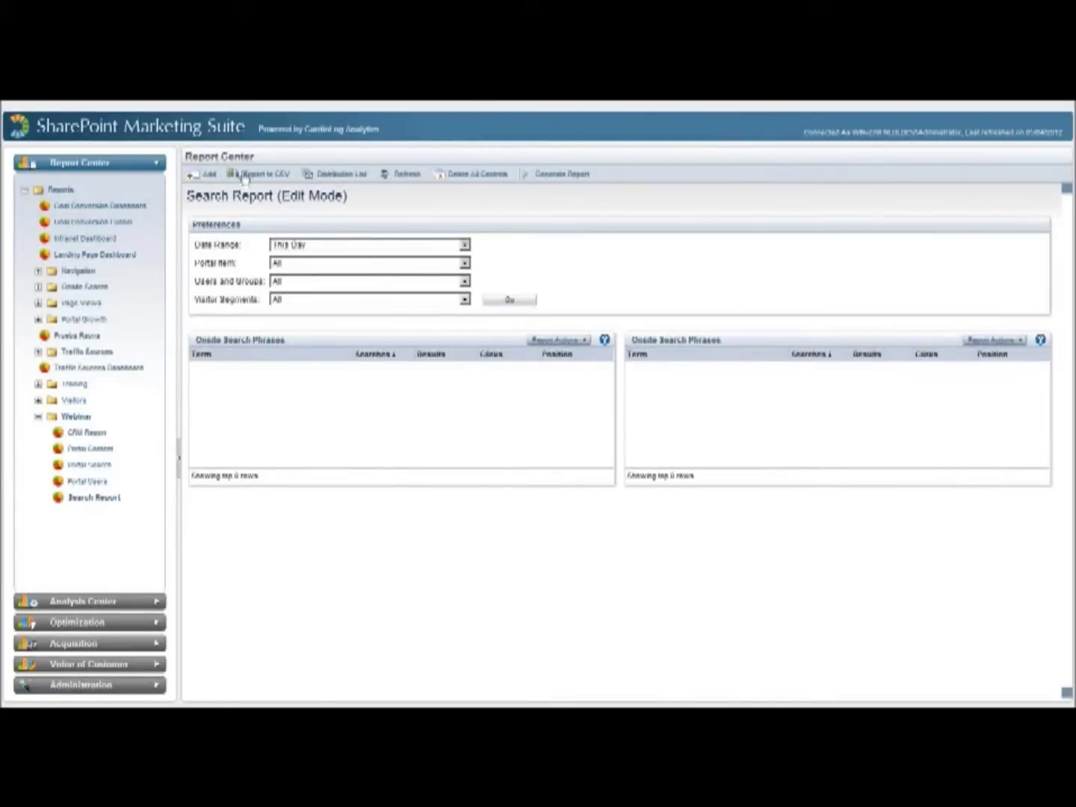
Step: Add an Onsite Search Destination Pages table to the report
{"action": "left_click", "coordinate": [208, 175]}
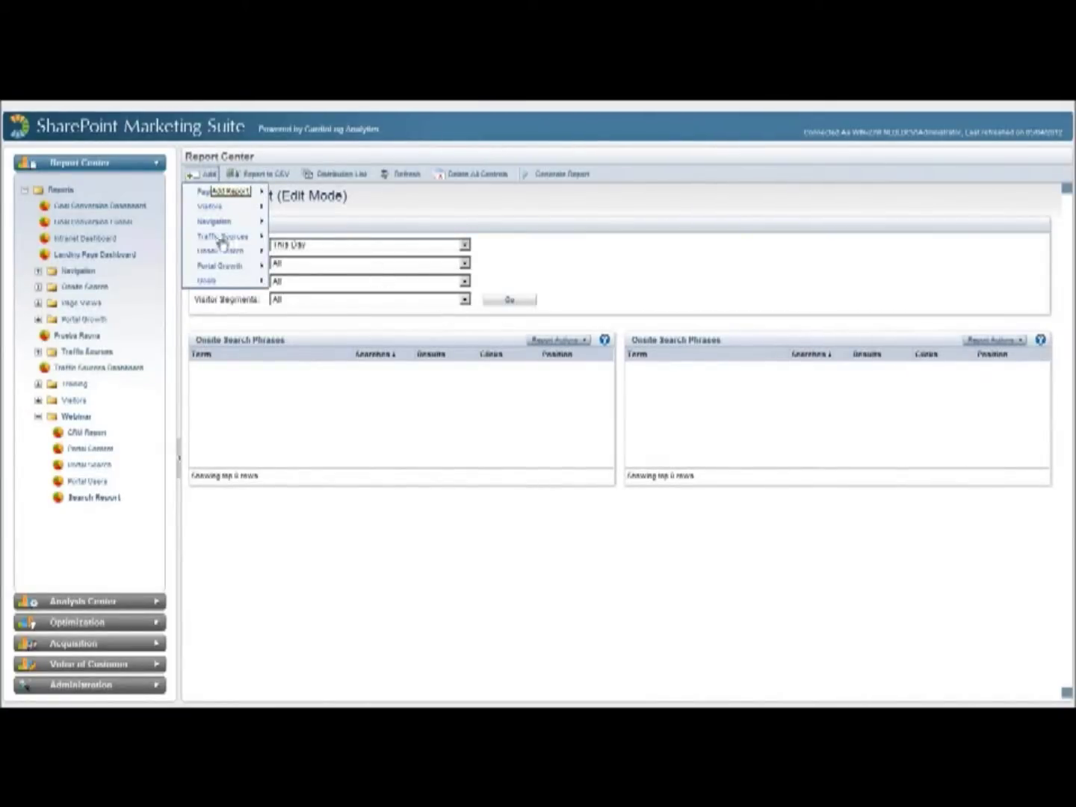
{"action": "mouse_move", "coordinate": [225, 252]}
{"action": "mouse_move", "coordinate": [367, 340]}
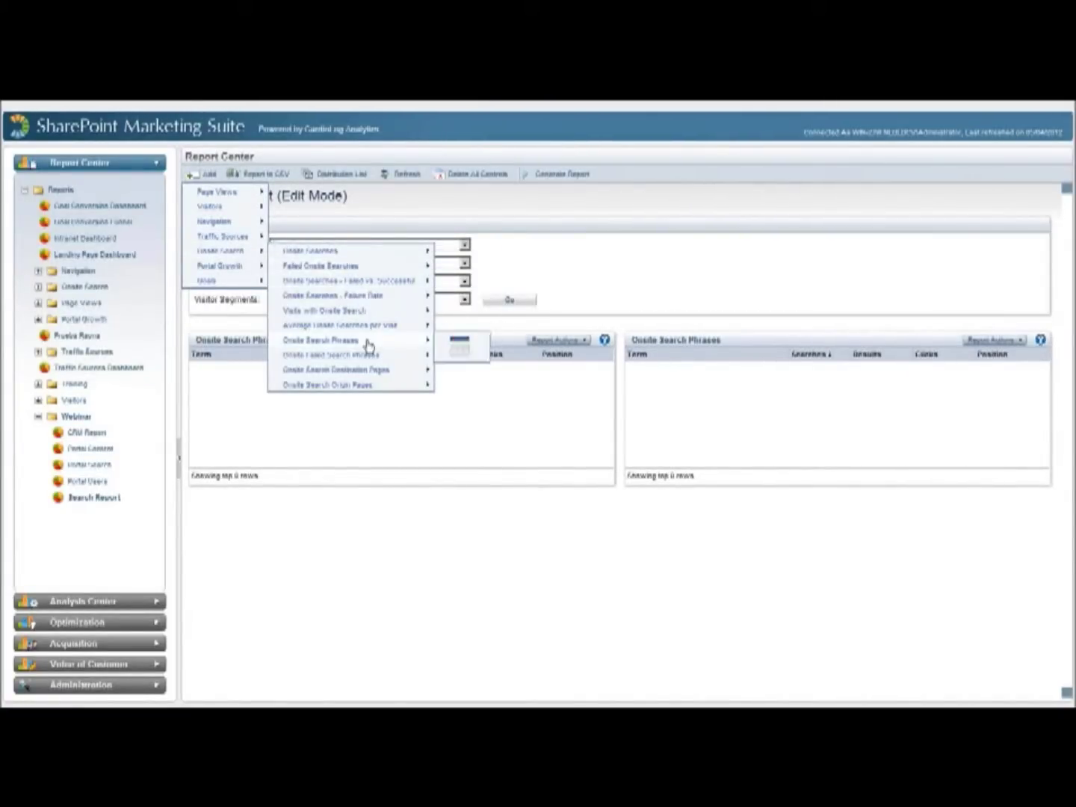
{"action": "mouse_move", "coordinate": [377, 374]}
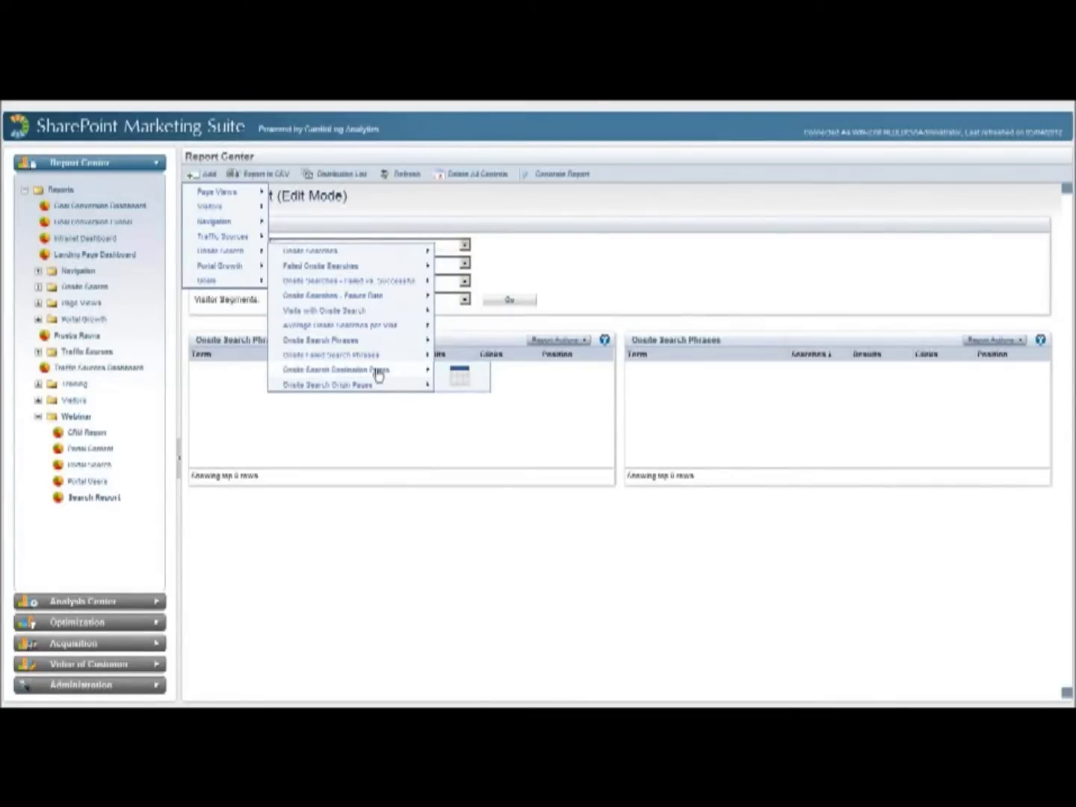
{"action": "left_click", "coordinate": [459, 373]}
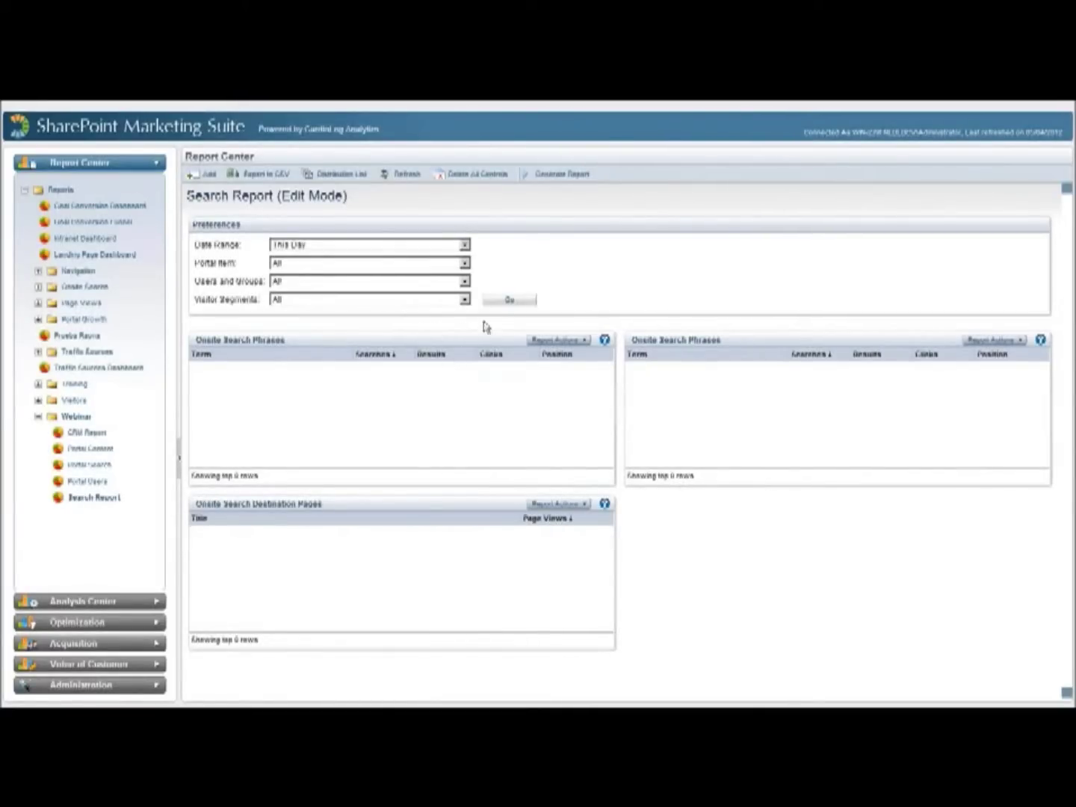
Step: Set the report's date range to Last Month and apply the preferences
{"action": "left_click", "coordinate": [423, 246]}
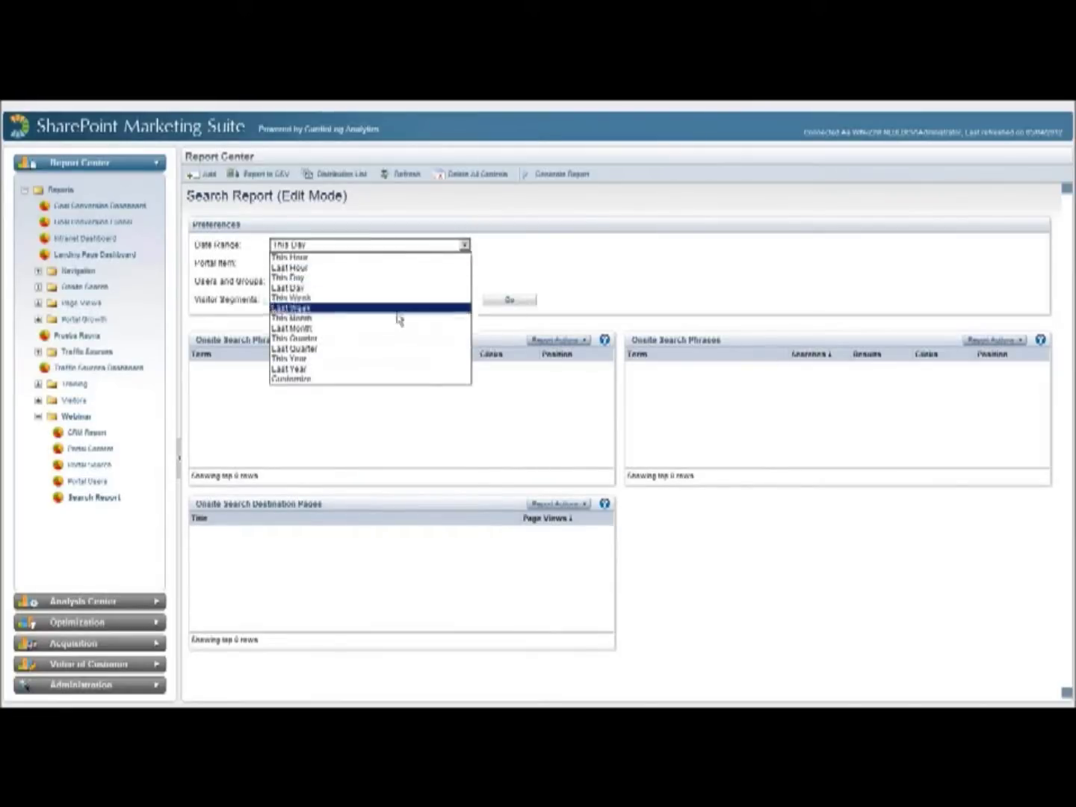
{"action": "left_click", "coordinate": [394, 330]}
{"action": "left_click", "coordinate": [524, 301]}
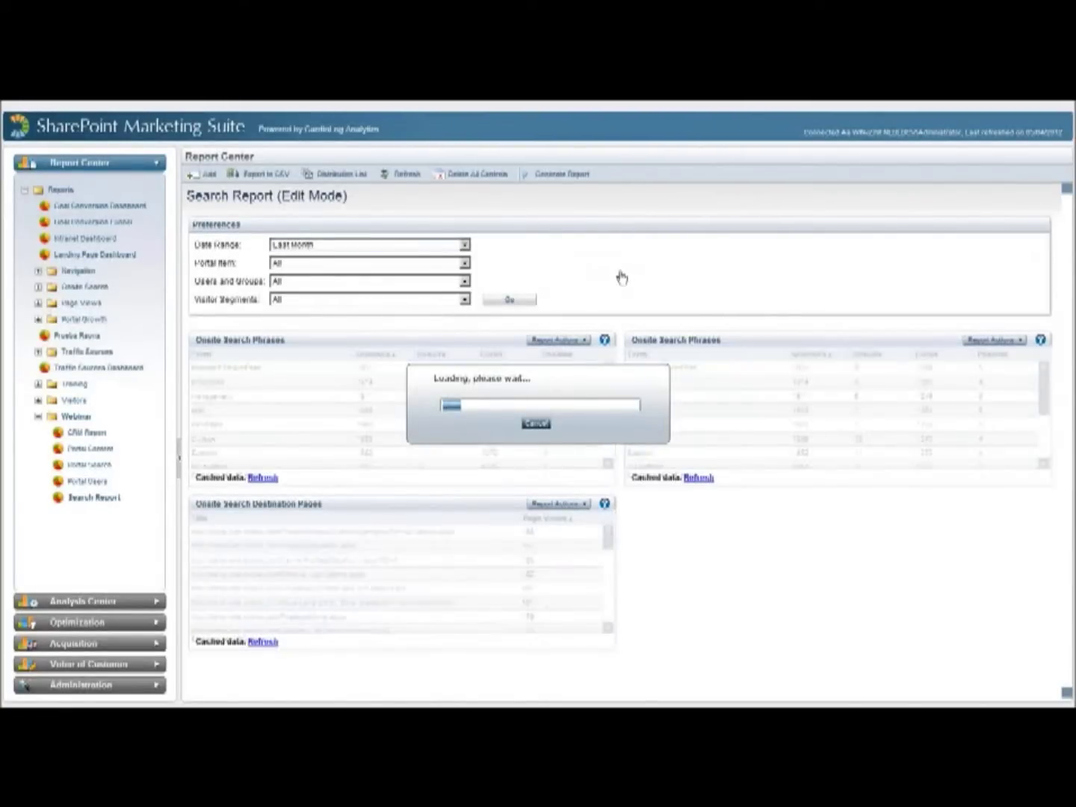
Step: Refresh the cached data of the second Onsite Search Phrases table and the Onsite Search Destination Pages table
{"action": "scroll", "coordinate": [321, 478], "scroll_direction": "down", "scroll_amount": 1}
{"action": "left_click", "coordinate": [699, 417]}
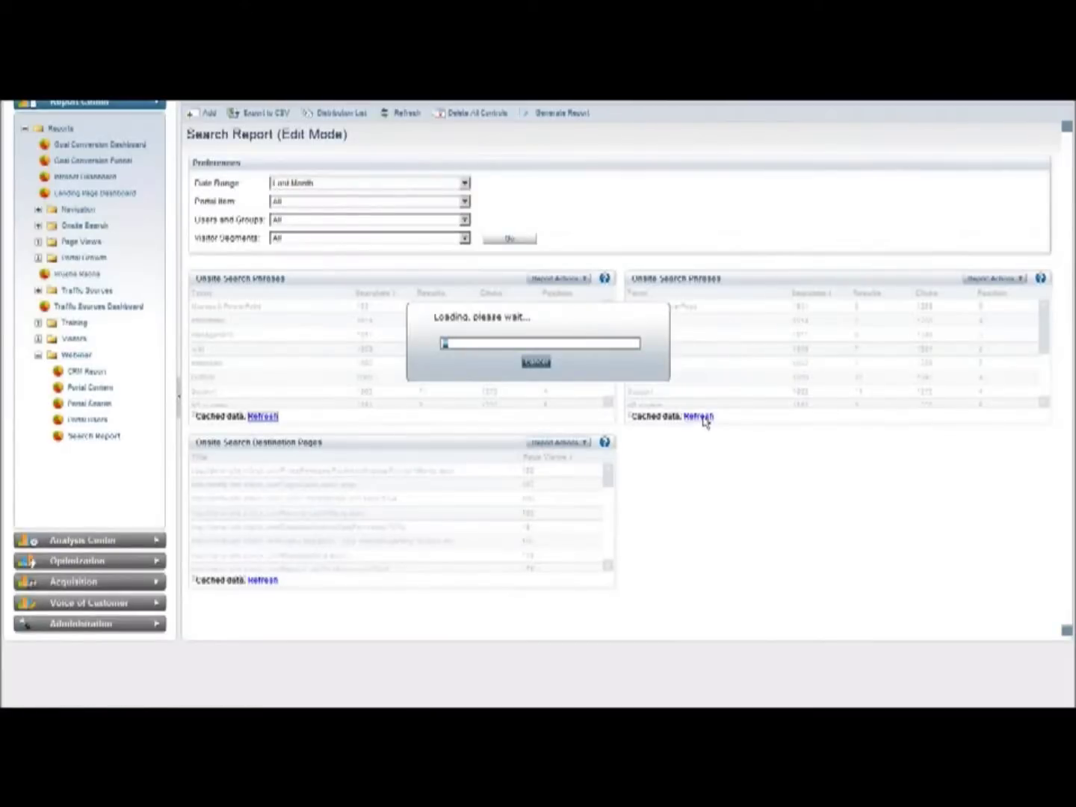
{"action": "left_click", "coordinate": [262, 582]}
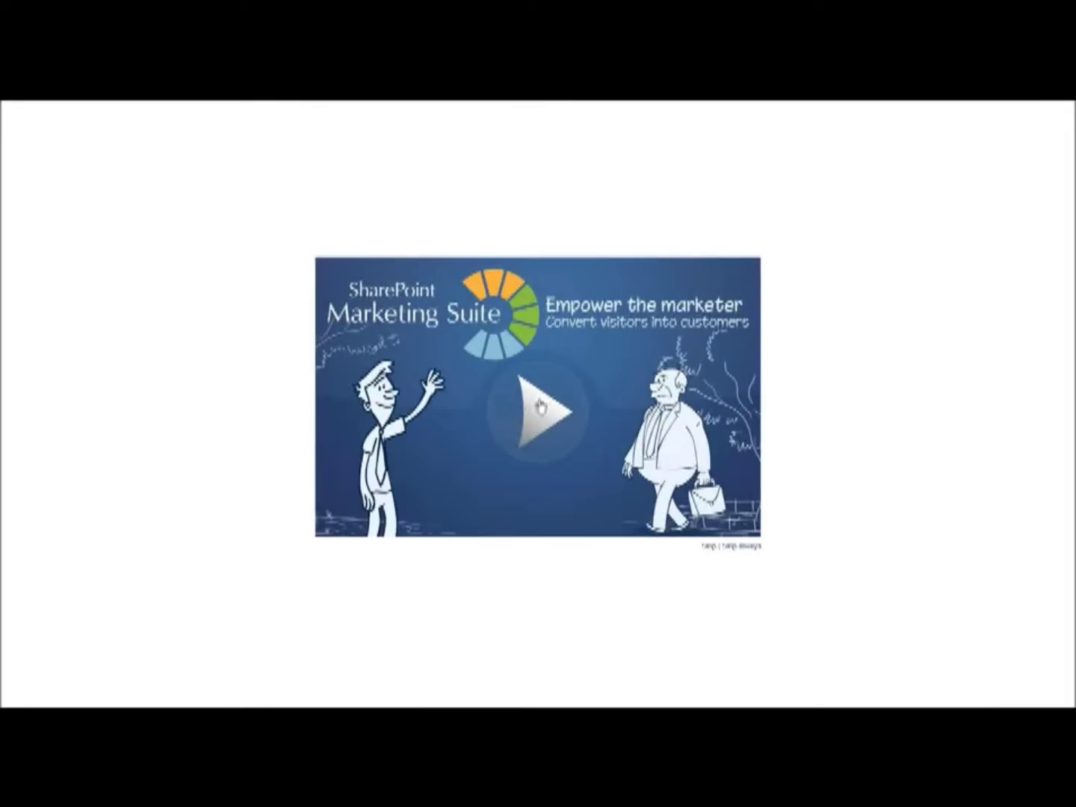
Step: Permanently skip the intro video and exit the browser's full-screen mode
{"action": "left_click", "coordinate": [737, 546]}
{"action": "left_click", "coordinate": [736, 548]}
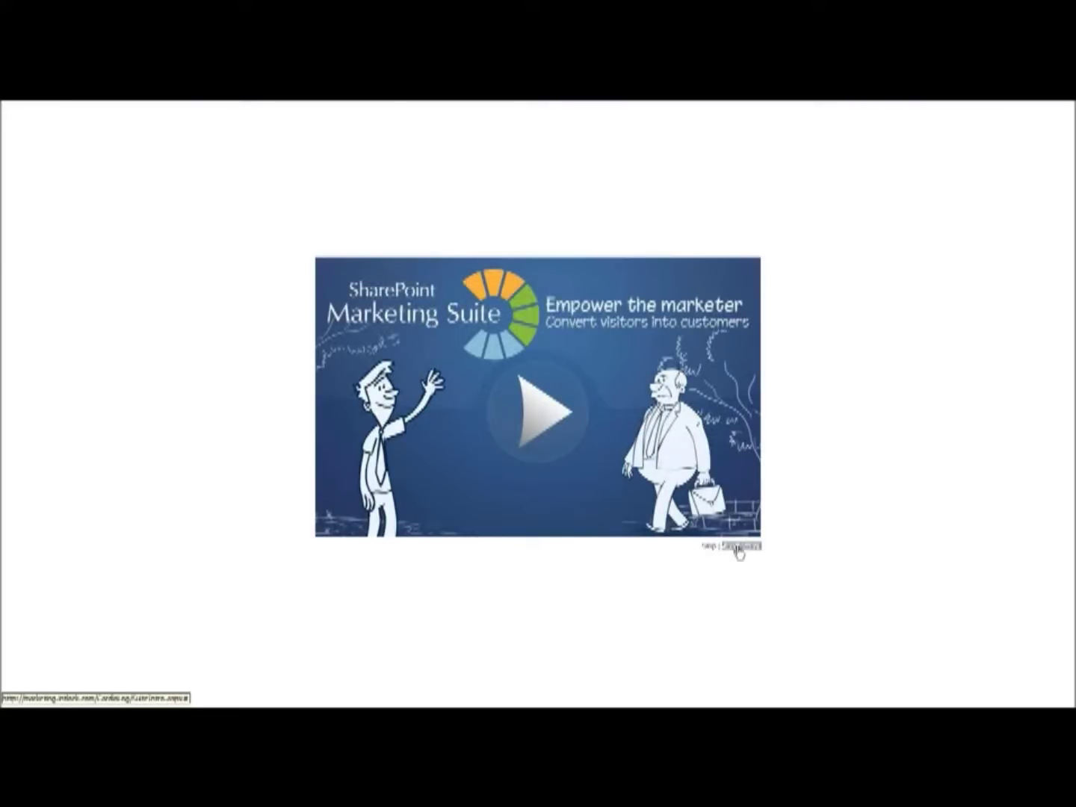
{"action": "key", "text": "F11"}
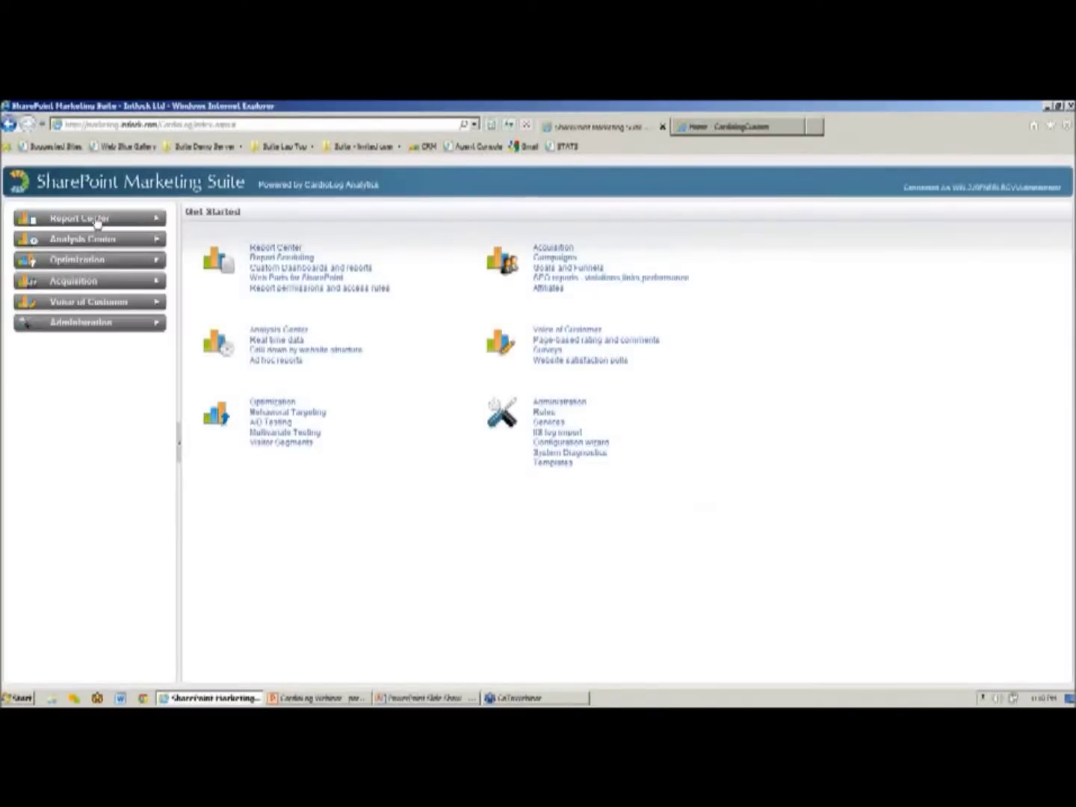
Step: Reopen the Search Report from the Report Center's Webinar folder for editing
{"action": "left_click", "coordinate": [97, 219]}
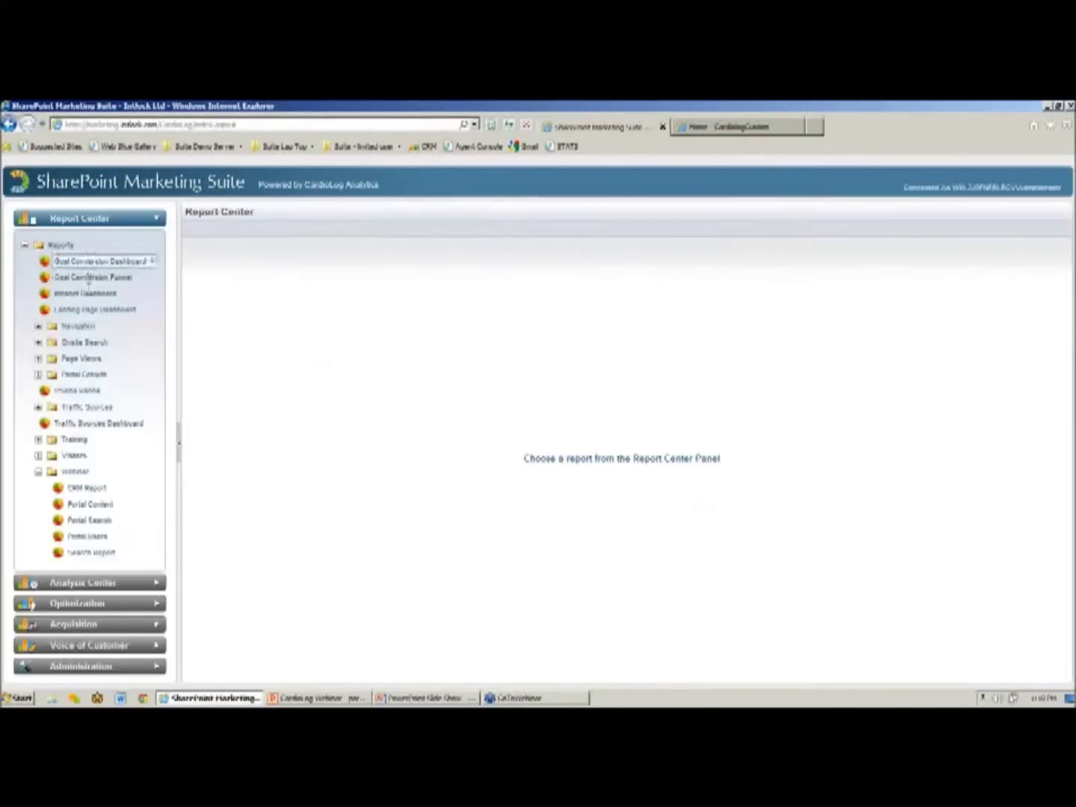
{"action": "left_click", "coordinate": [107, 555]}
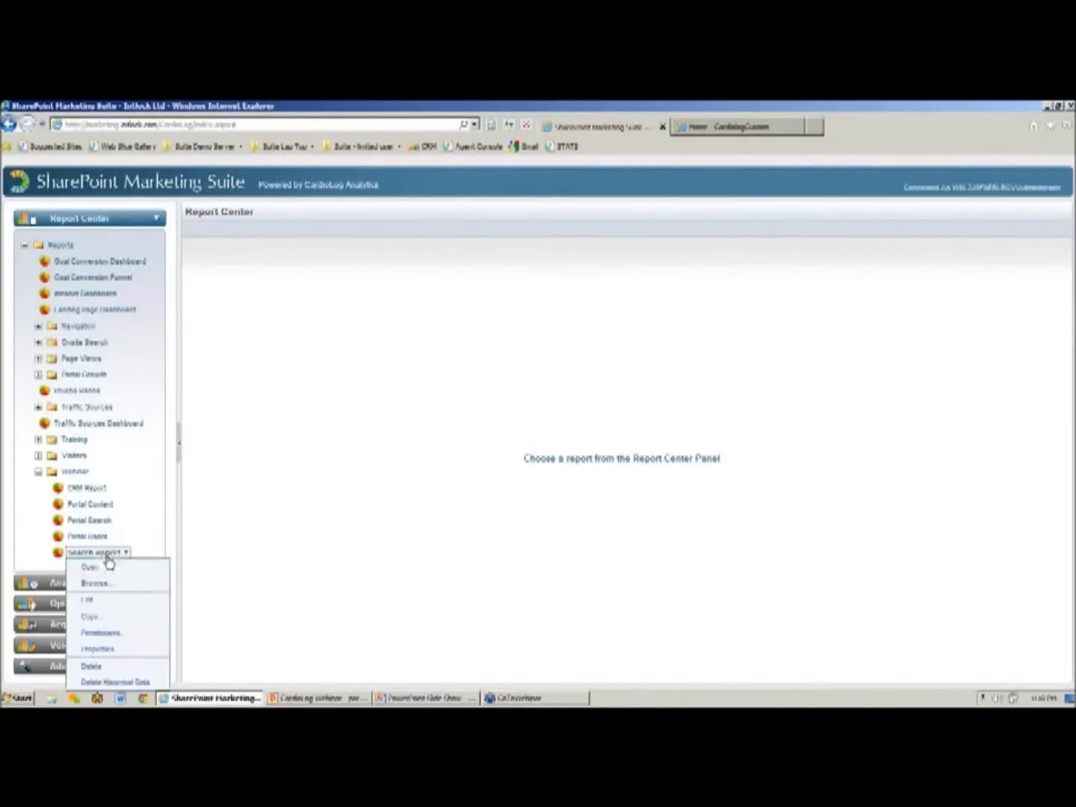
{"action": "left_click", "coordinate": [111, 602]}
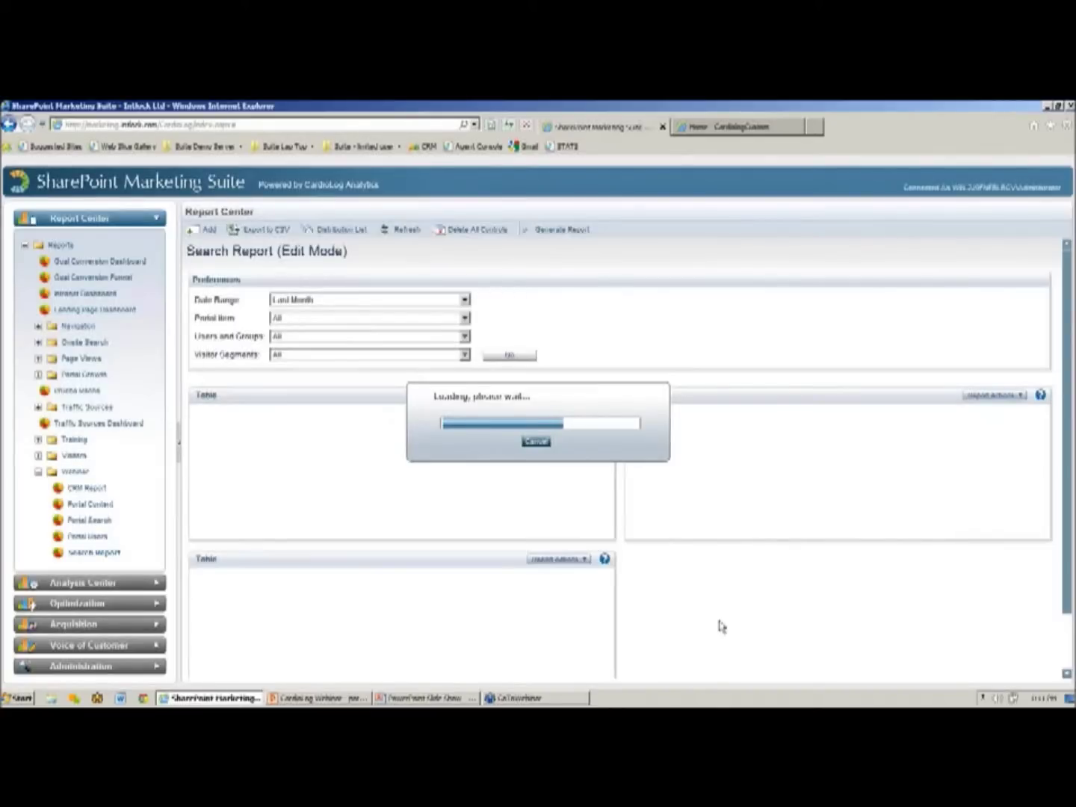
Step: Refresh the cached data of the Onsite Search Destination Pages table
{"action": "left_click_drag", "start_coordinate": [1070, 425], "coordinate": [1072, 443]}
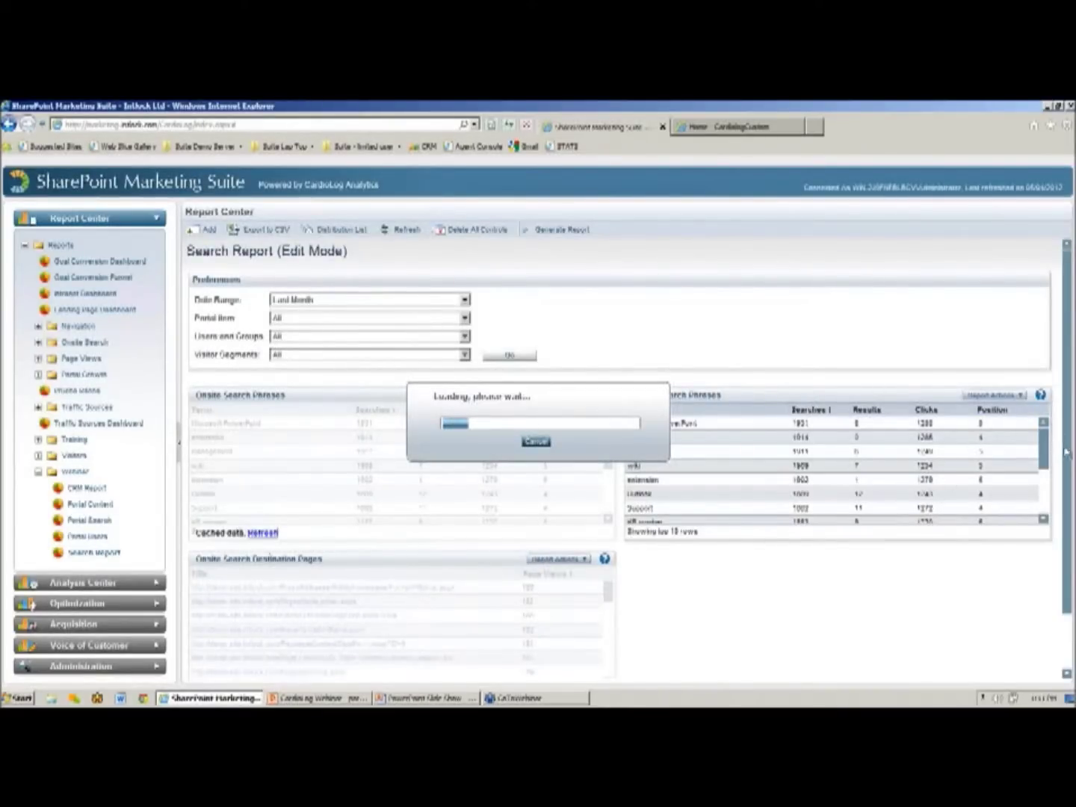
{"action": "scroll", "coordinate": [1068, 463], "scroll_direction": "down", "scroll_amount": 1}
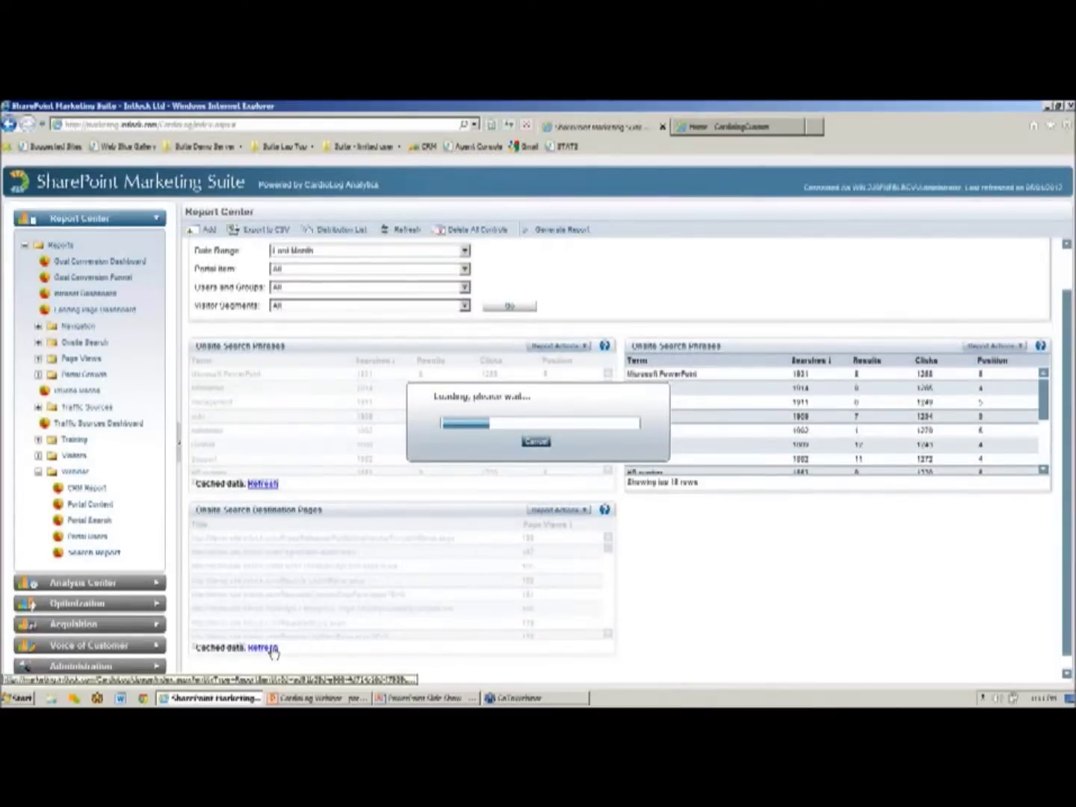
{"action": "left_click", "coordinate": [271, 648]}
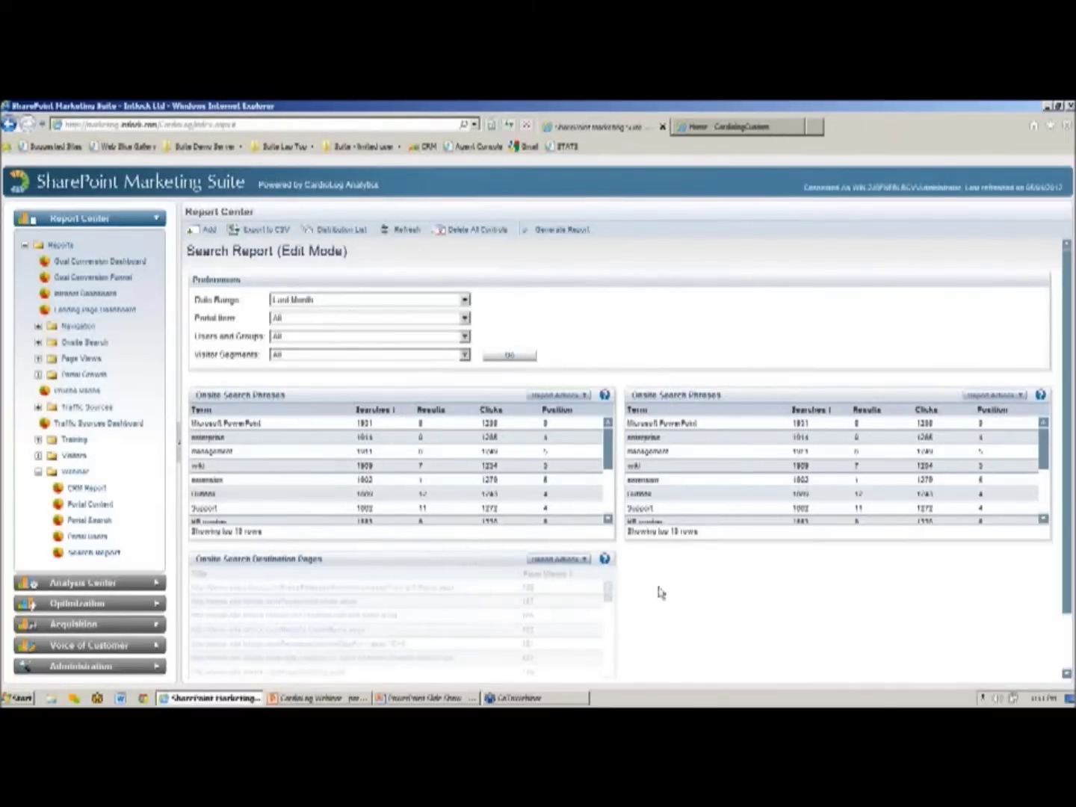
{"action": "scroll", "coordinate": [553, 629], "scroll_direction": "down", "scroll_amount": 2}
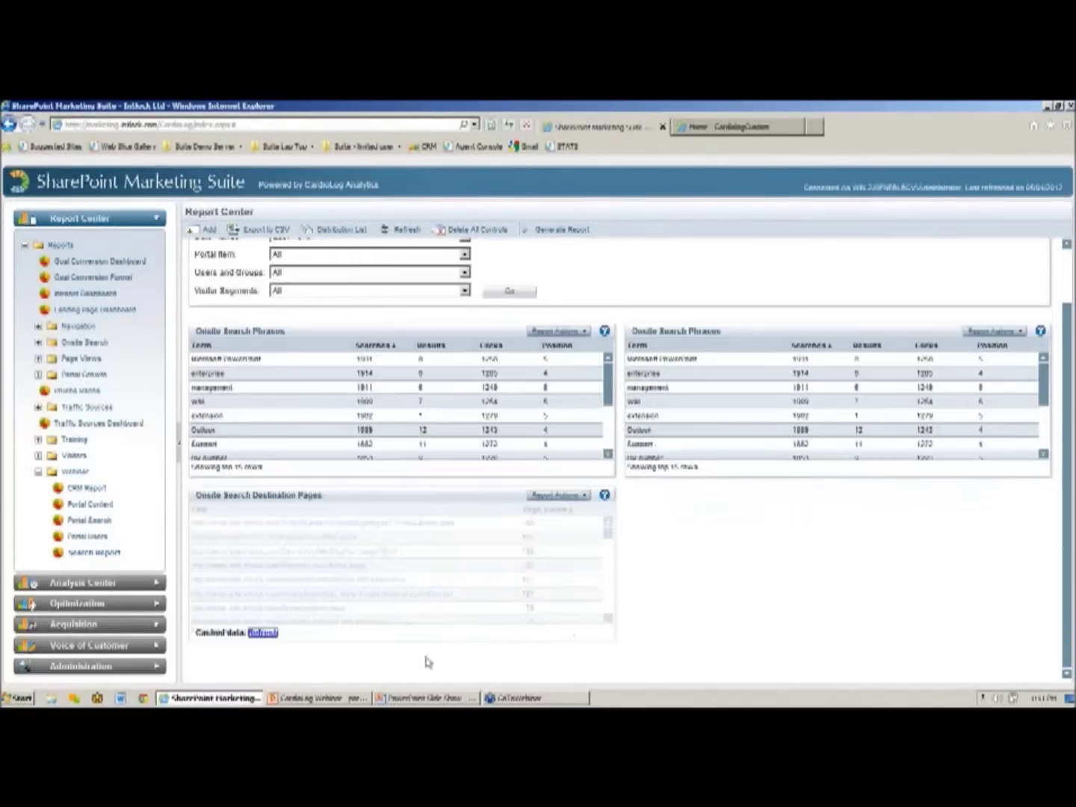
{"action": "left_click", "coordinate": [266, 633]}
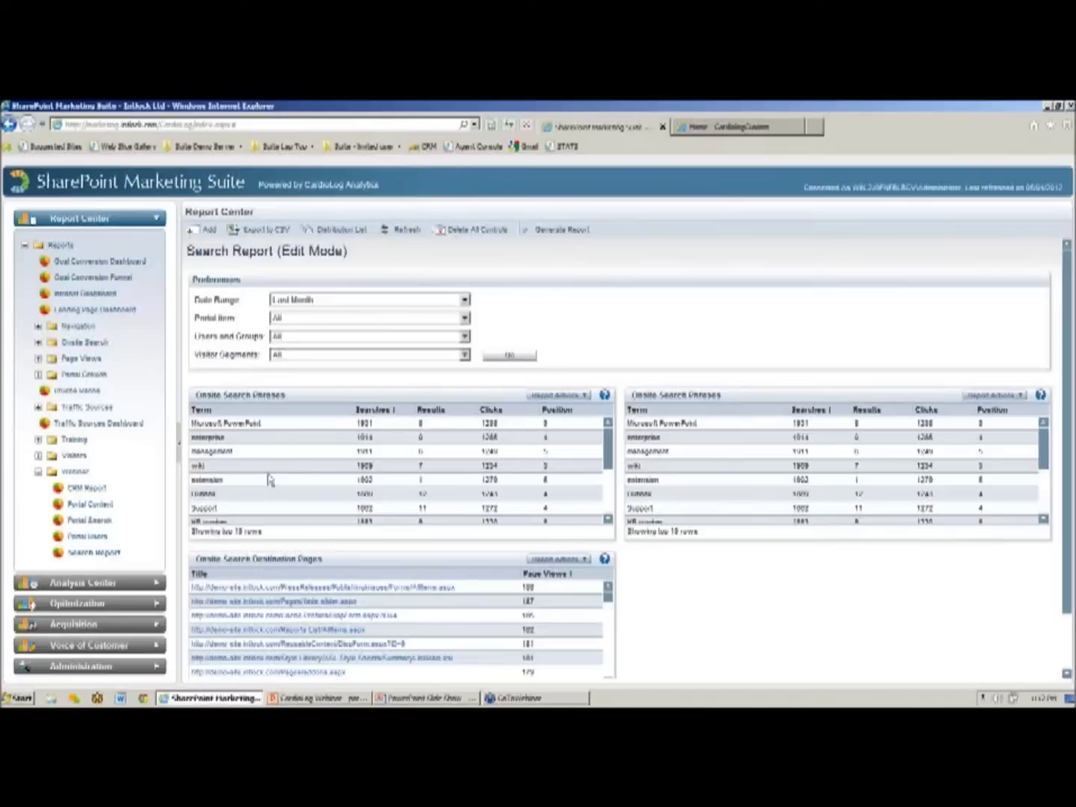
Step: Delete the duplicate Onsite Search Phrases table from the report's second column
{"action": "scroll", "coordinate": [300, 473], "scroll_direction": "down", "scroll_amount": 1}
{"action": "scroll", "coordinate": [301, 472], "scroll_direction": "up", "scroll_amount": 1}
{"action": "left_click", "coordinate": [1003, 396]}
{"action": "left_click", "coordinate": [997, 432]}
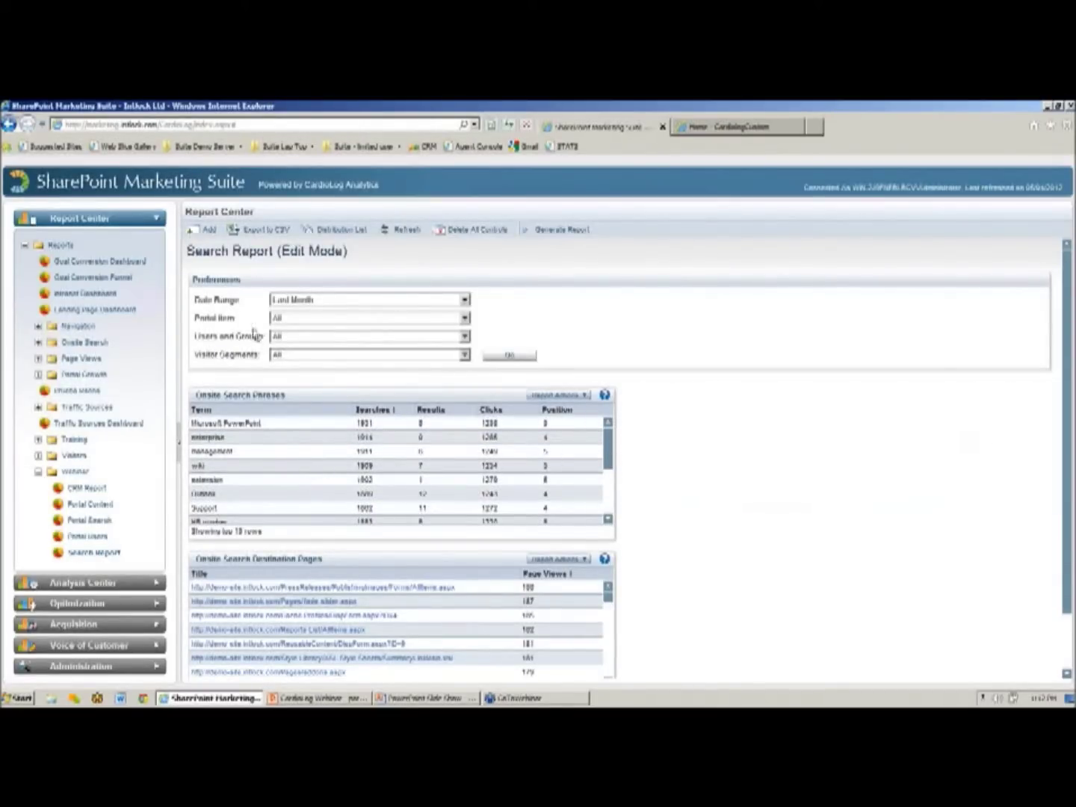
Step: Add an Onsite Failed Search Phrases table to the report and cancel the loading of its data
{"action": "left_click", "coordinate": [206, 229]}
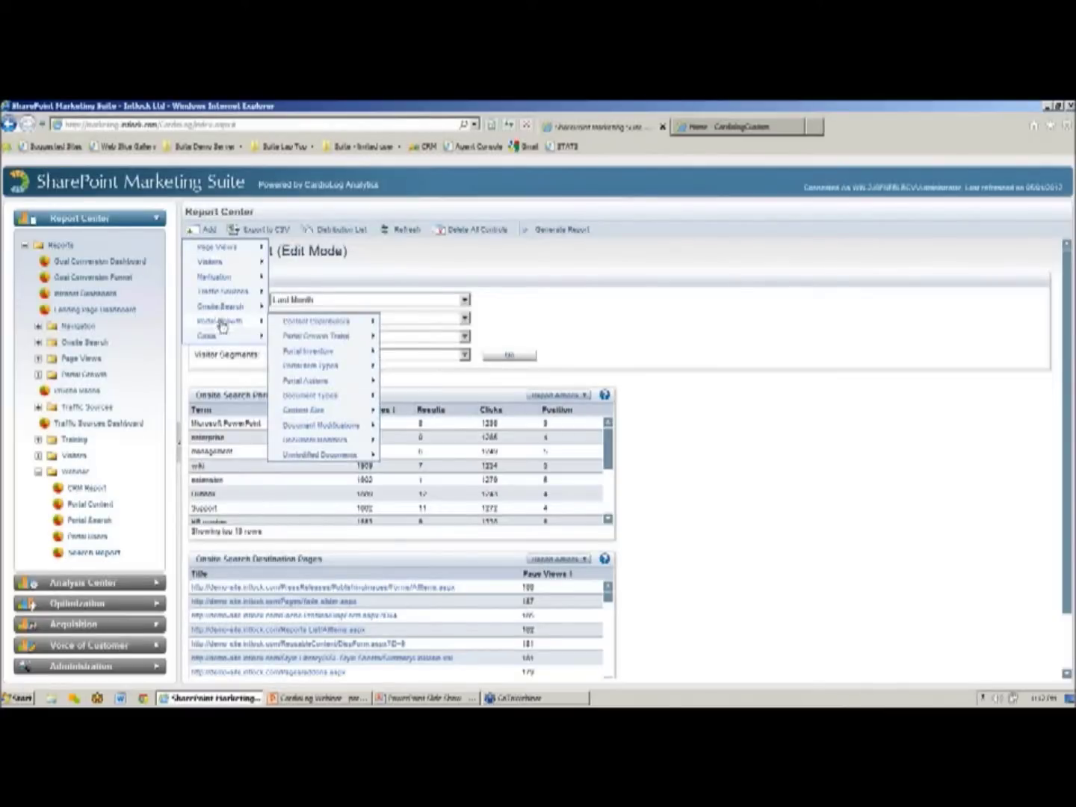
{"action": "mouse_move", "coordinate": [236, 307]}
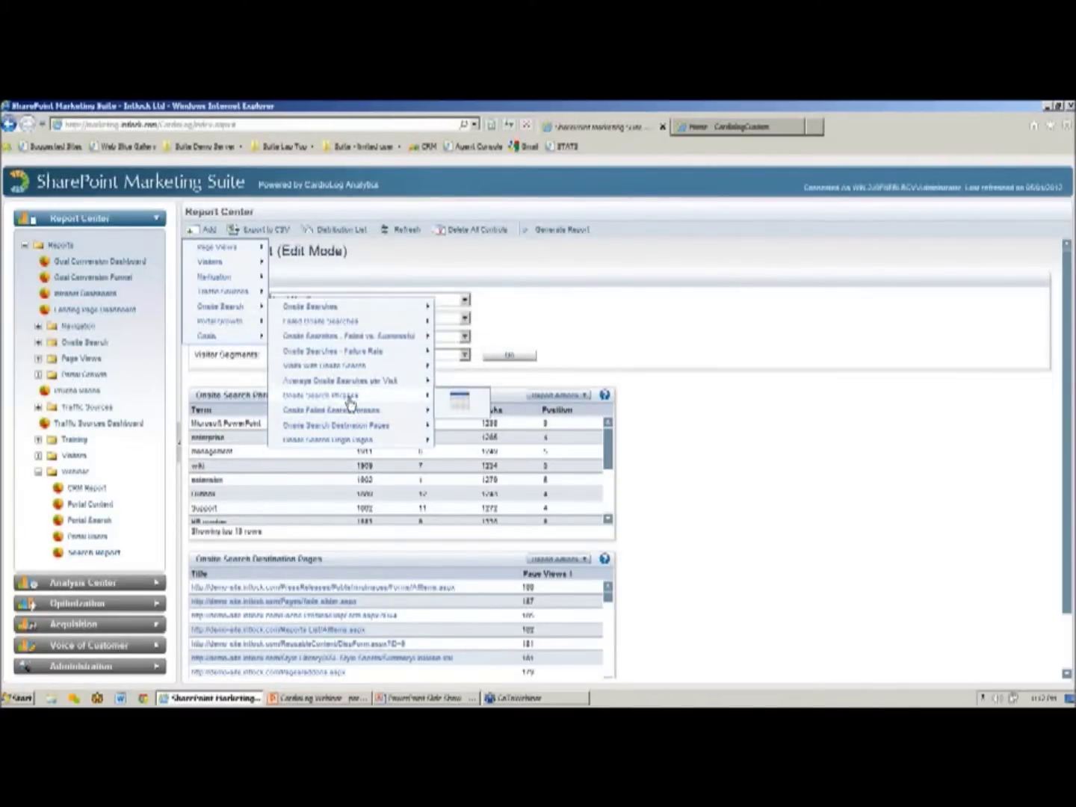
{"action": "left_click", "coordinate": [440, 417]}
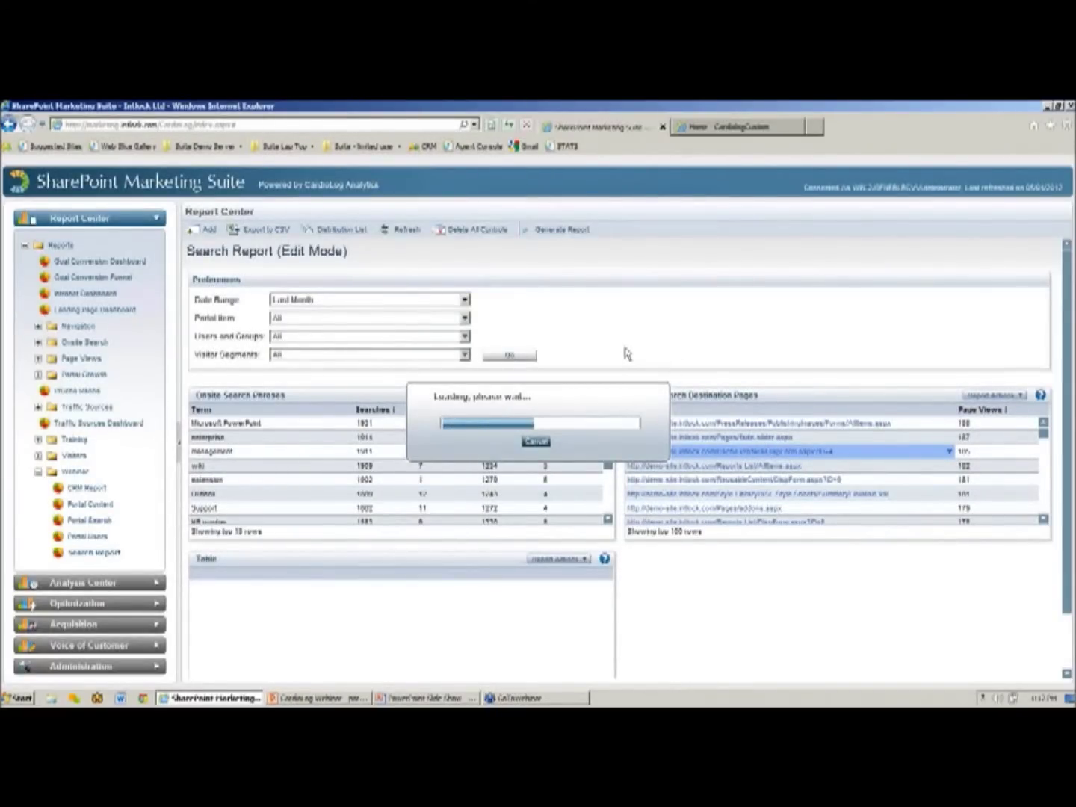
{"action": "scroll", "coordinate": [627, 354], "scroll_direction": "down", "scroll_amount": 1}
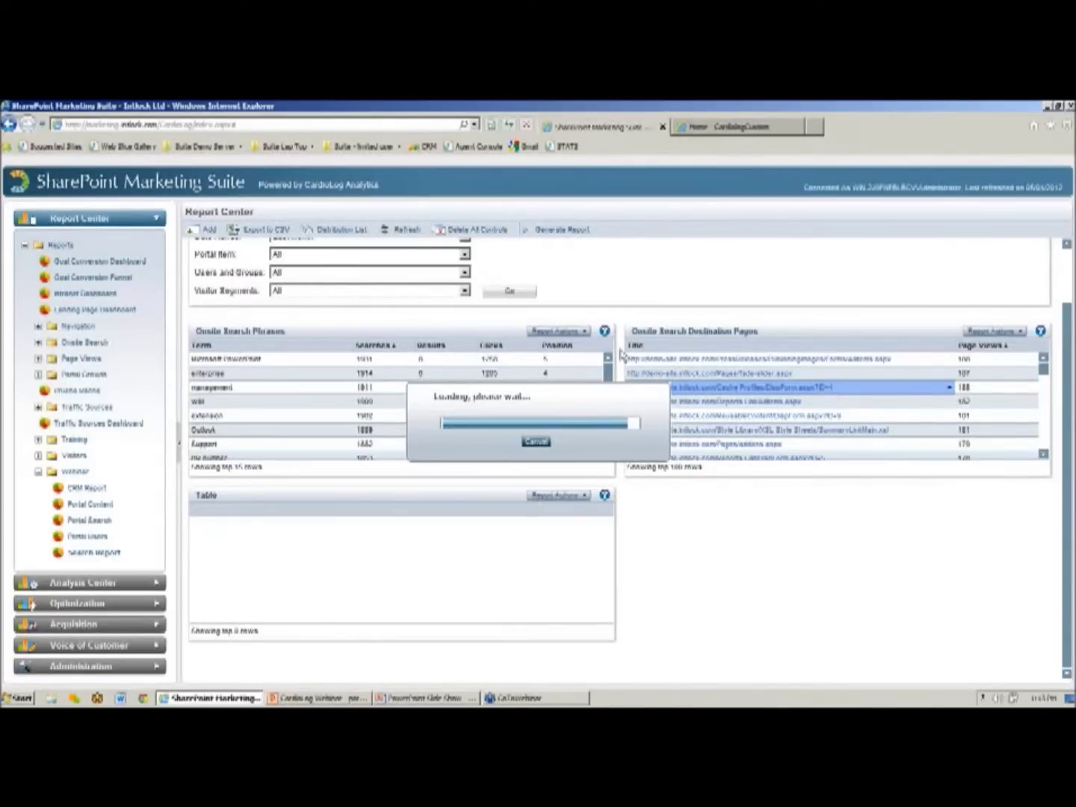
{"action": "left_click", "coordinate": [535, 442]}
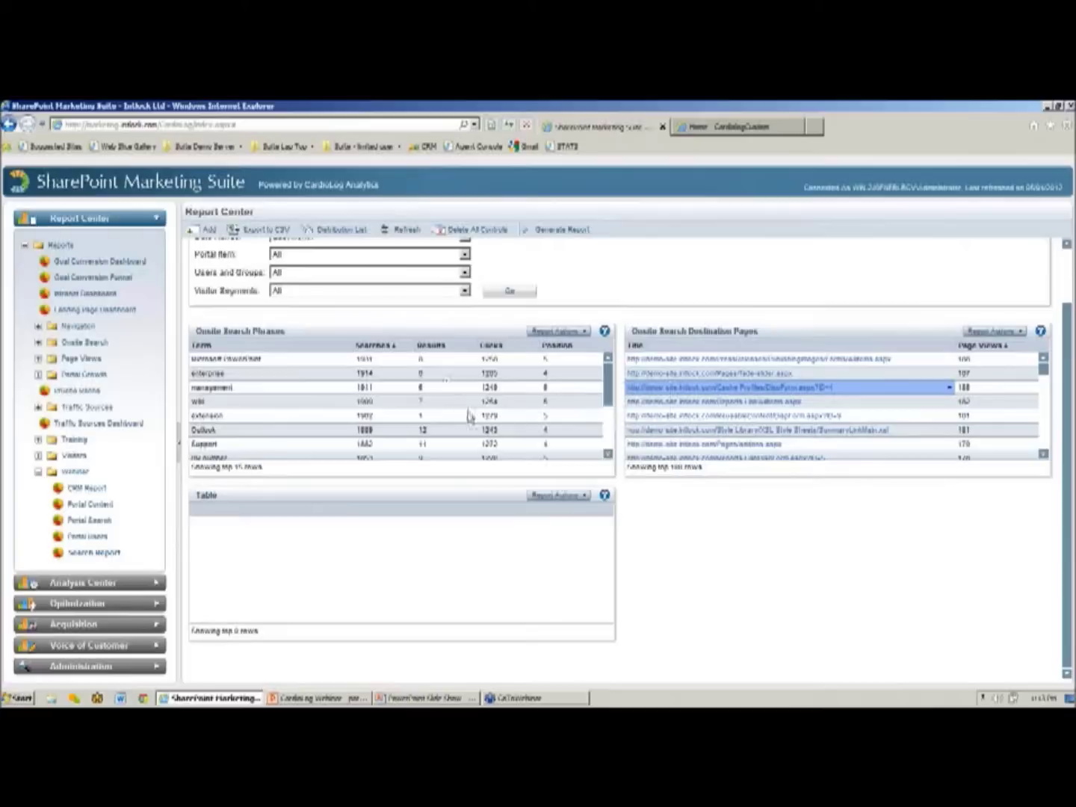
Step: Sort the Onsite Search Phrases table by Results in ascending order
{"action": "left_click", "coordinate": [437, 345]}
{"action": "left_click", "coordinate": [453, 348]}
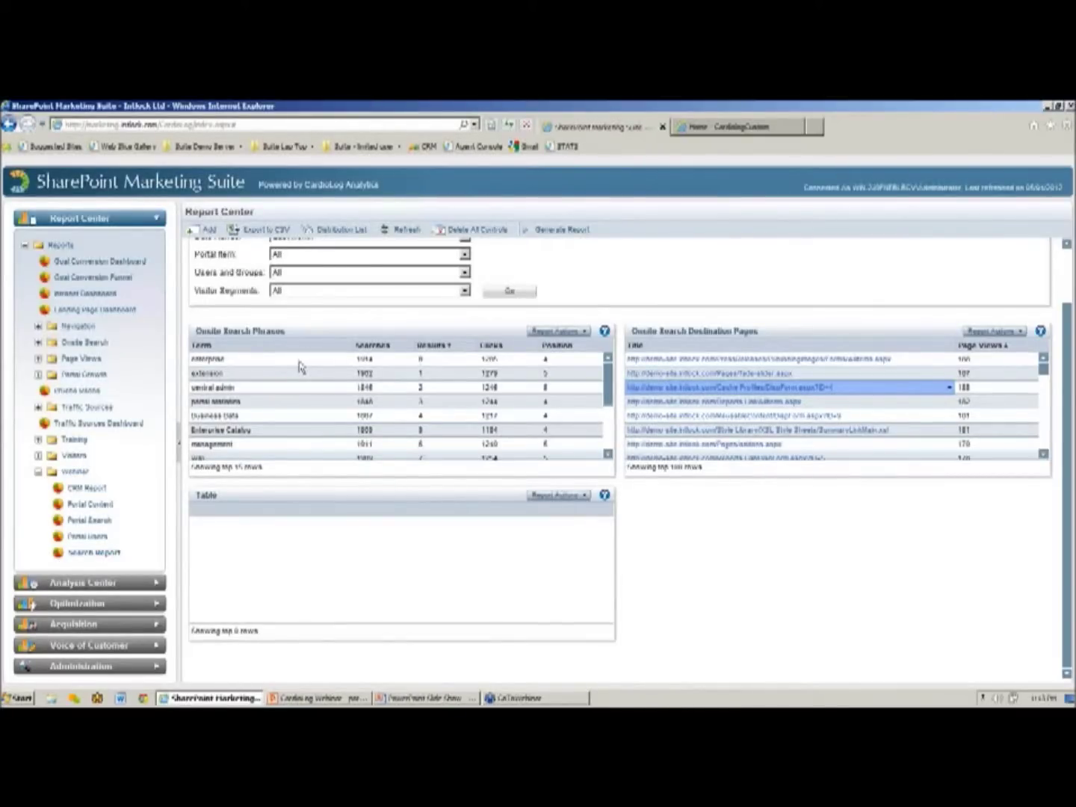
Step: Add an Onsite Search Origin Pages table to the Search Report
{"action": "scroll", "coordinate": [756, 515], "scroll_direction": "up", "scroll_amount": 2}
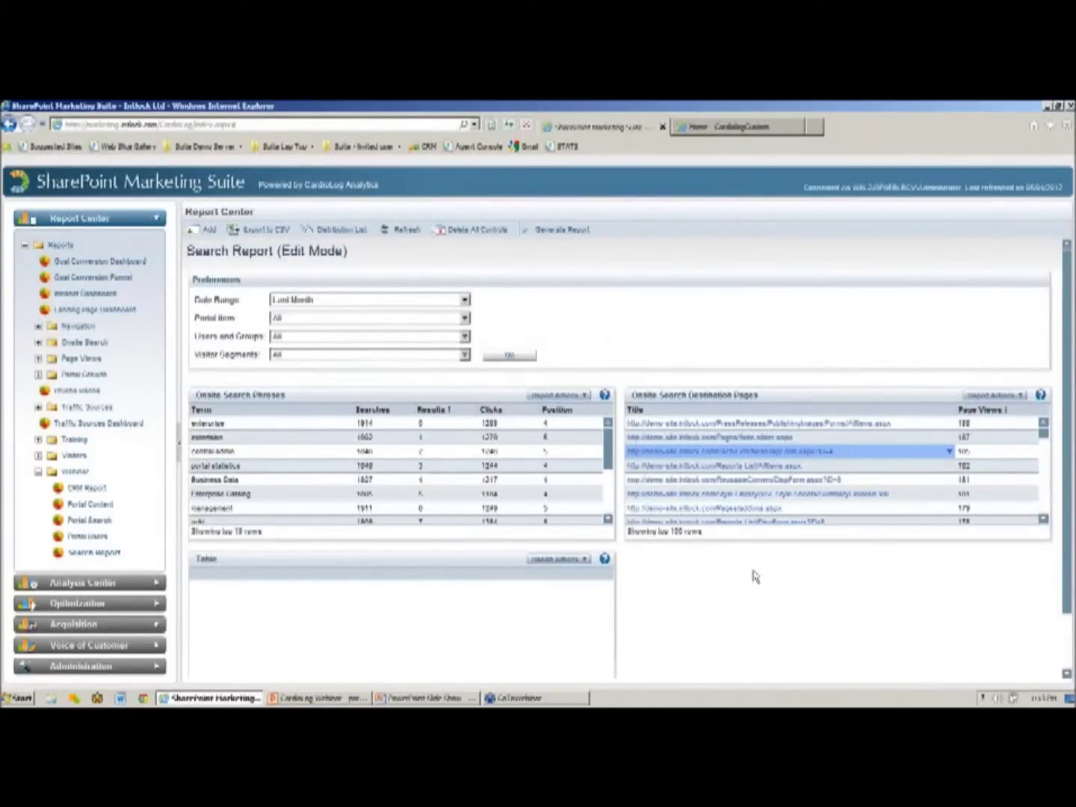
{"action": "left_click", "coordinate": [202, 230]}
{"action": "mouse_move", "coordinate": [229, 319]}
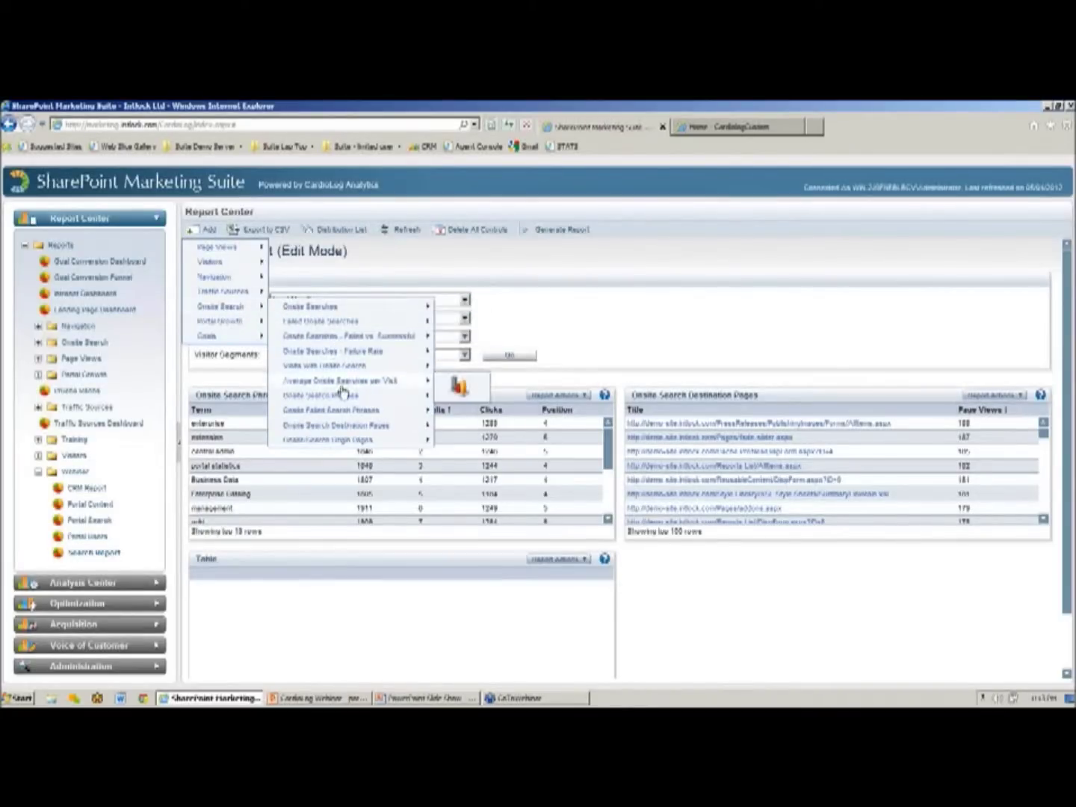
{"action": "mouse_move", "coordinate": [356, 440]}
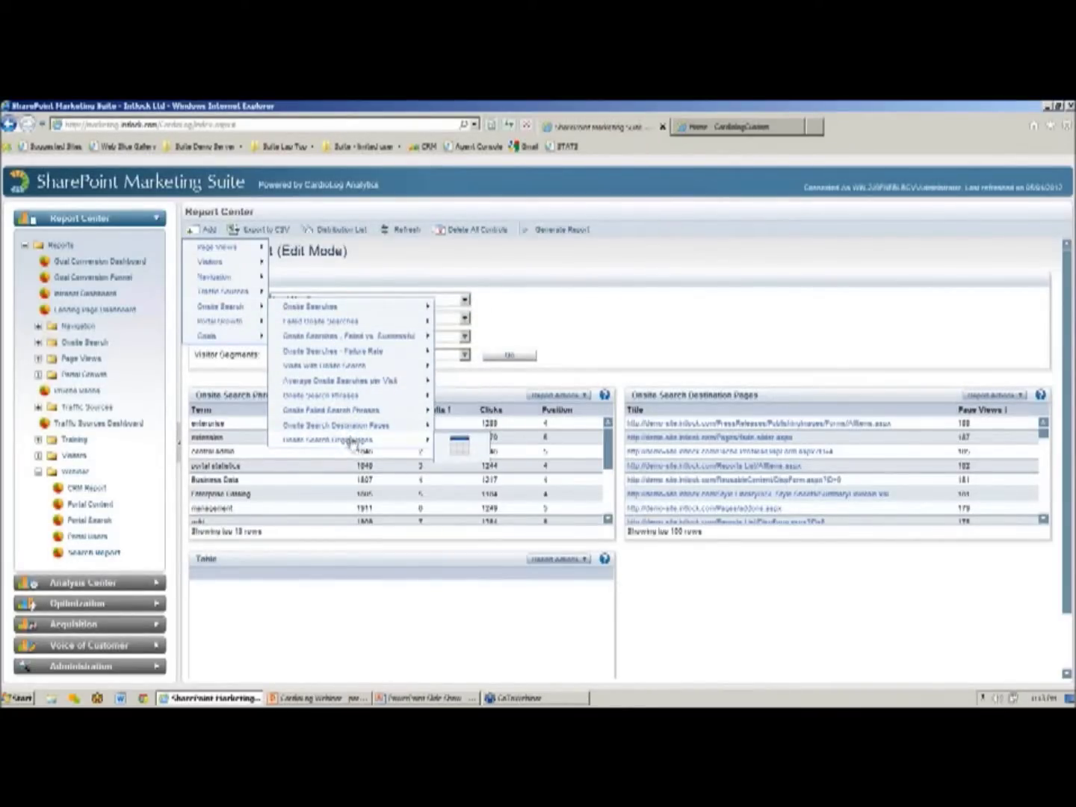
{"action": "left_click", "coordinate": [458, 446]}
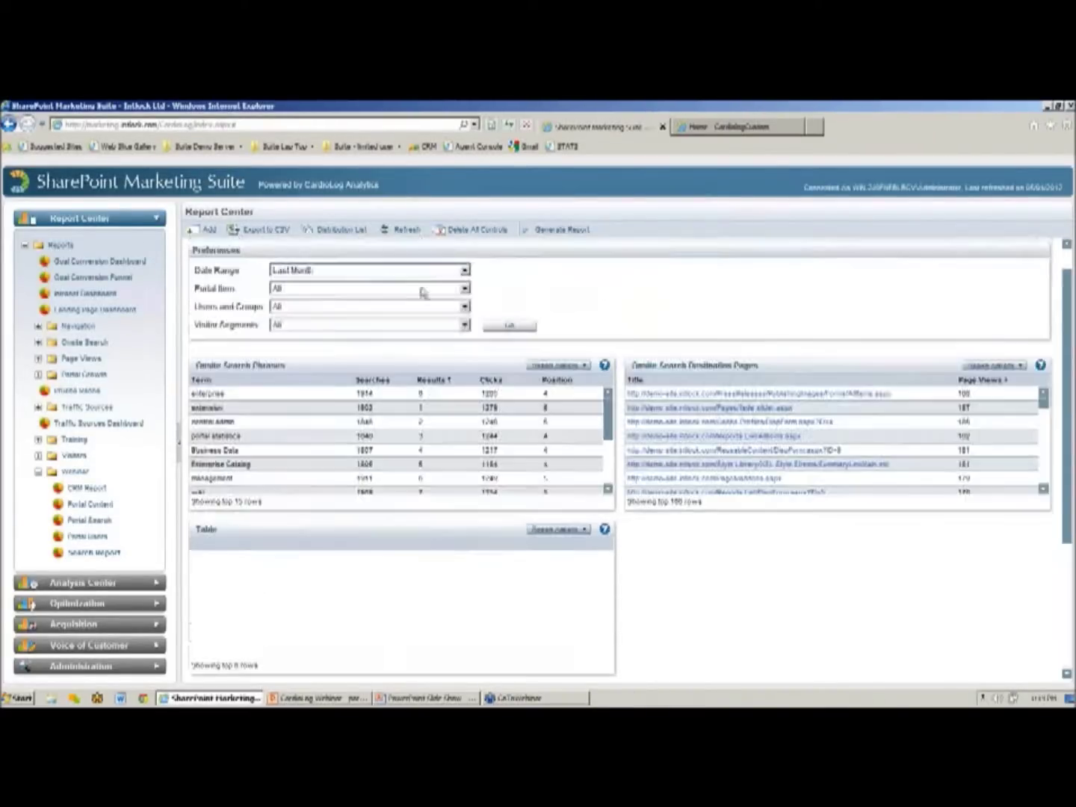
{"action": "left_click", "coordinate": [506, 327]}
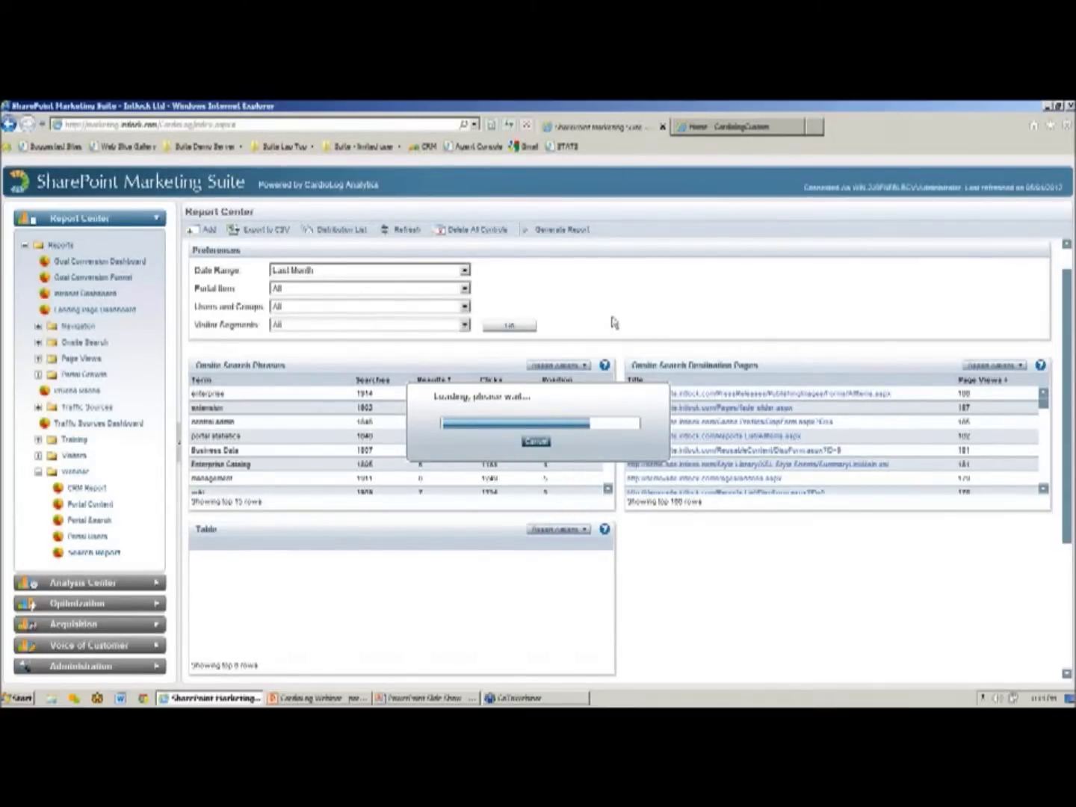
{"action": "scroll", "coordinate": [613, 320], "scroll_direction": "down", "scroll_amount": 3}
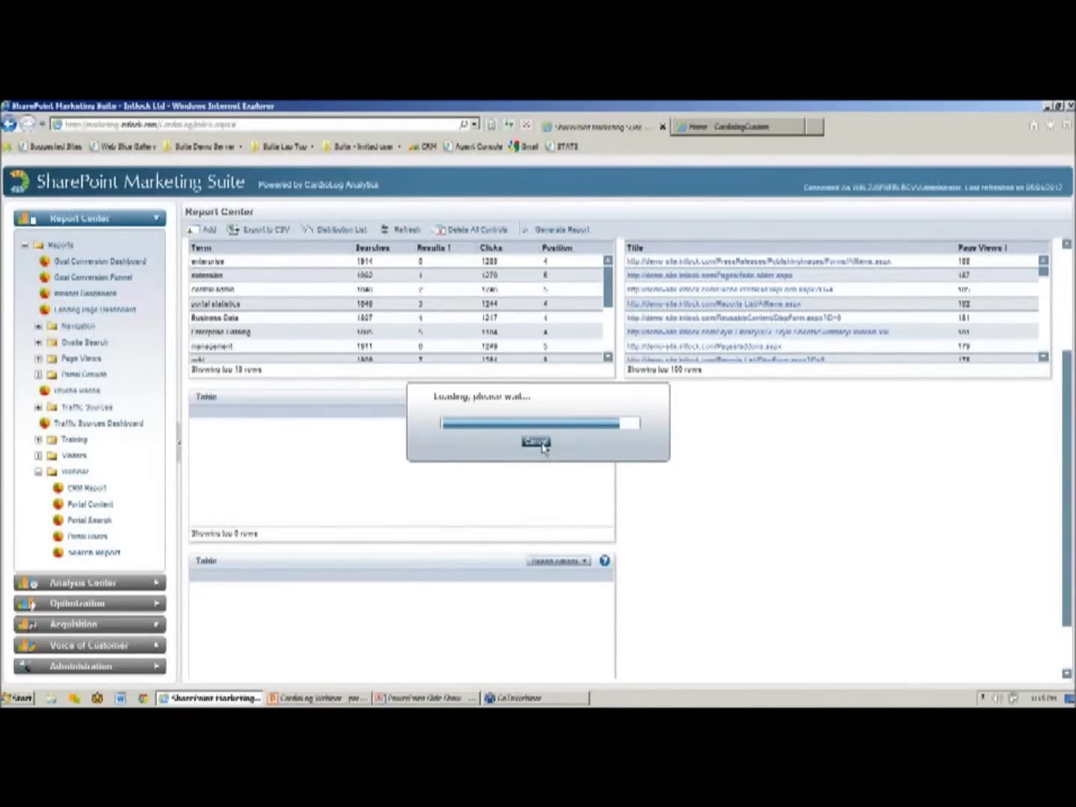
{"action": "left_click", "coordinate": [543, 445]}
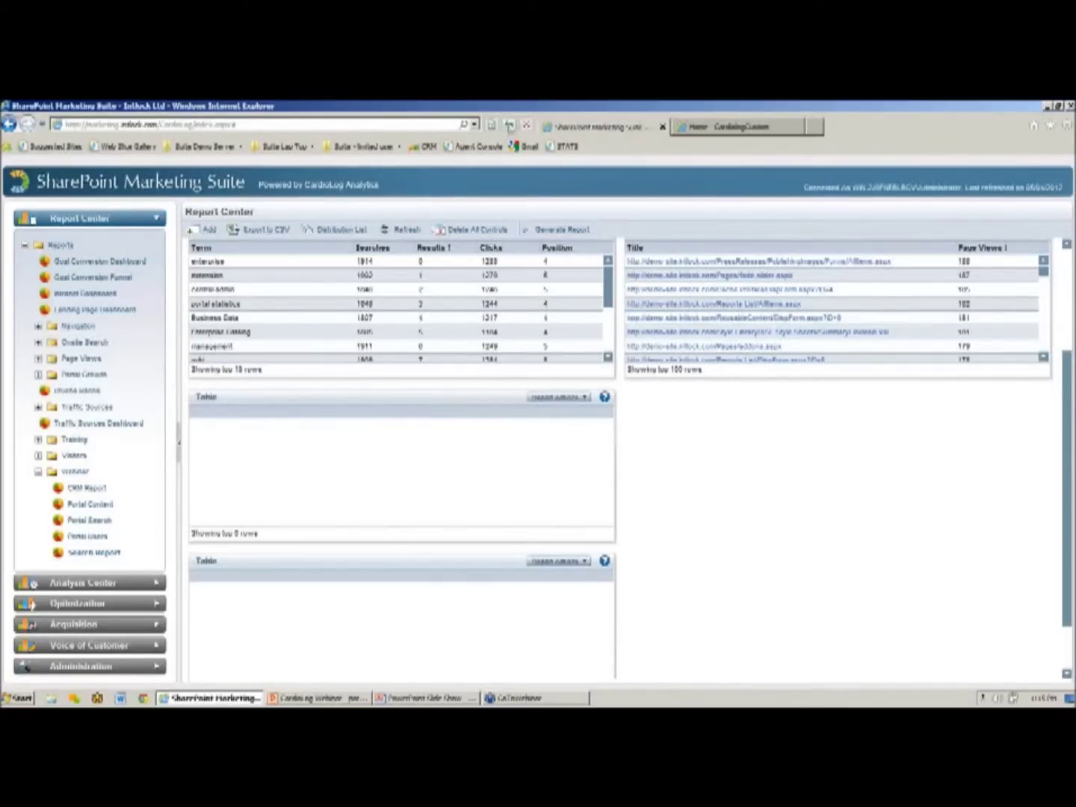
Step: Reload the web application and reopen the Search Report from the Webinar folder of the Report Center
{"action": "left_click", "coordinate": [507, 125]}
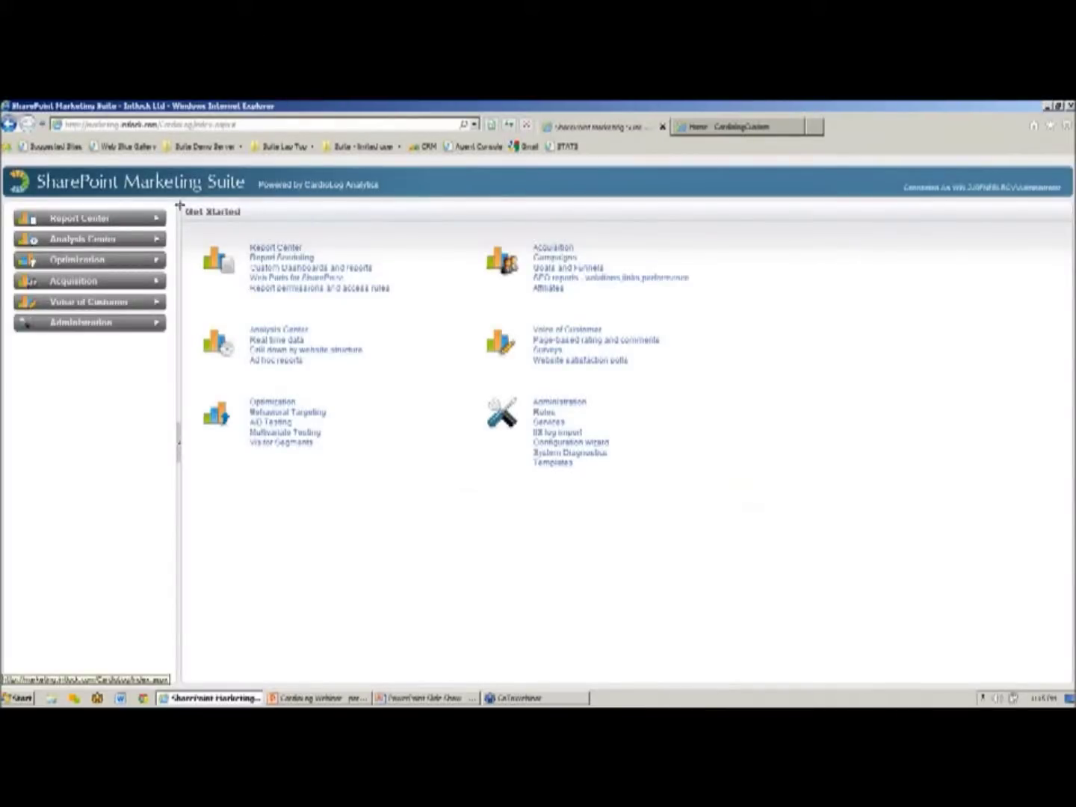
{"action": "left_click", "coordinate": [111, 219]}
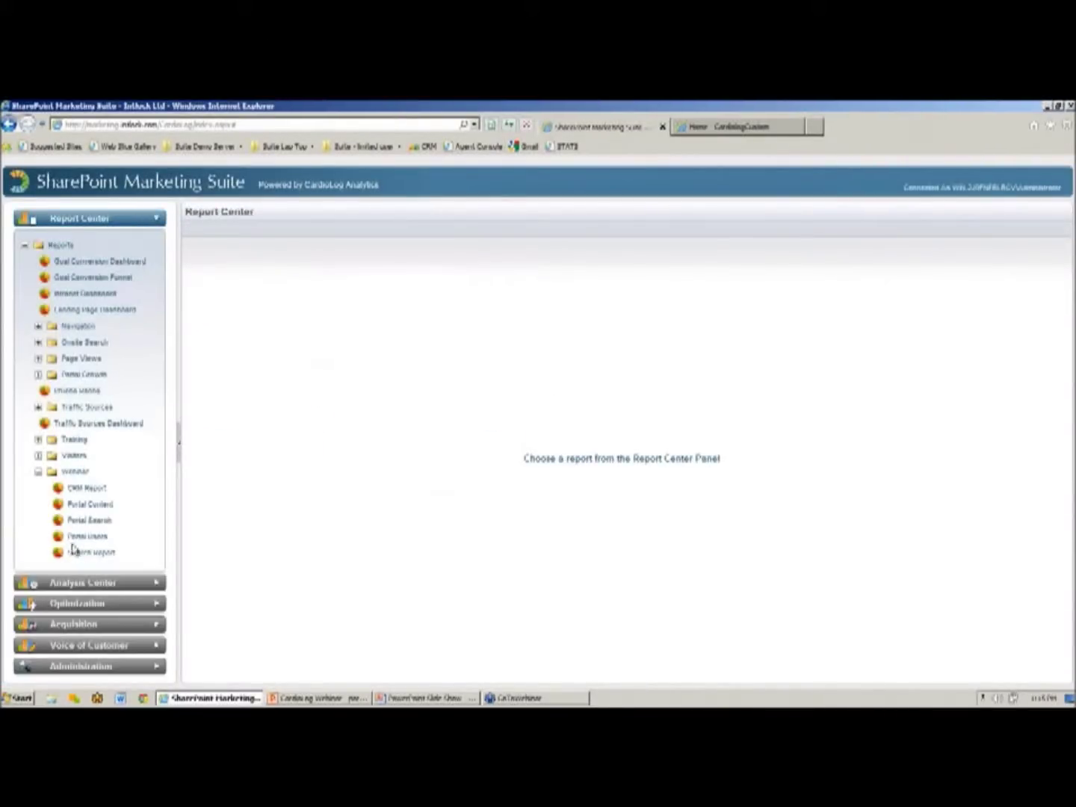
{"action": "left_click", "coordinate": [94, 559]}
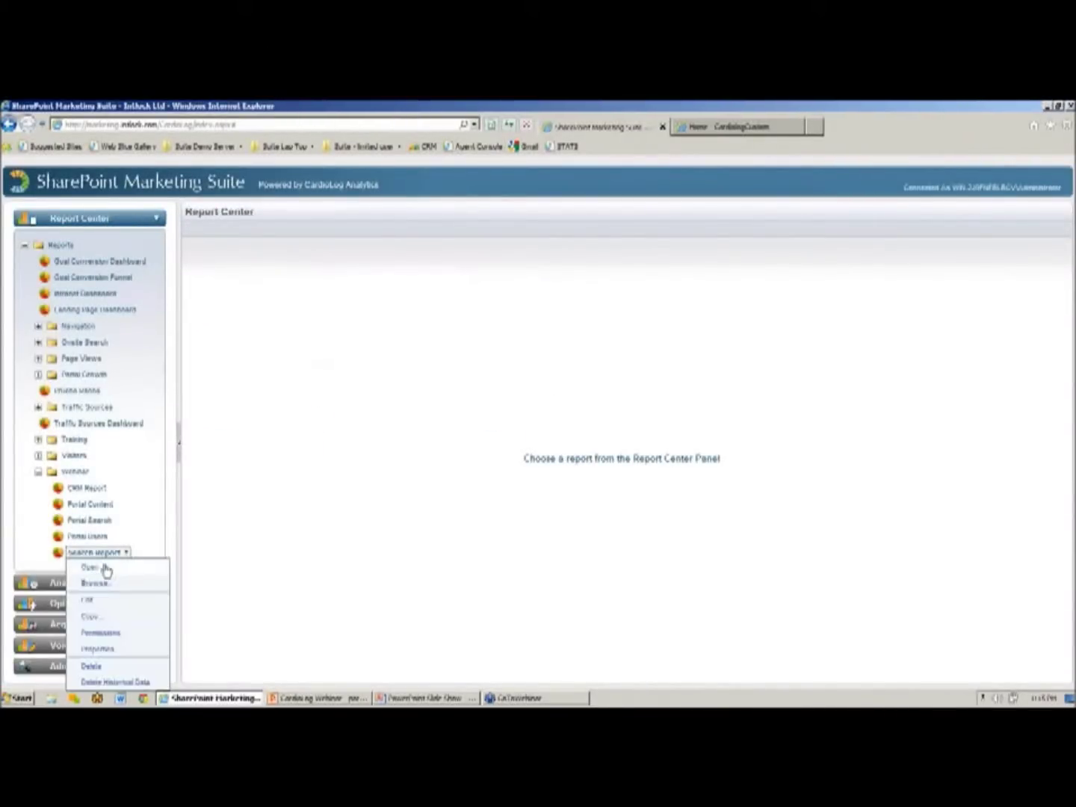
{"action": "left_click", "coordinate": [98, 567]}
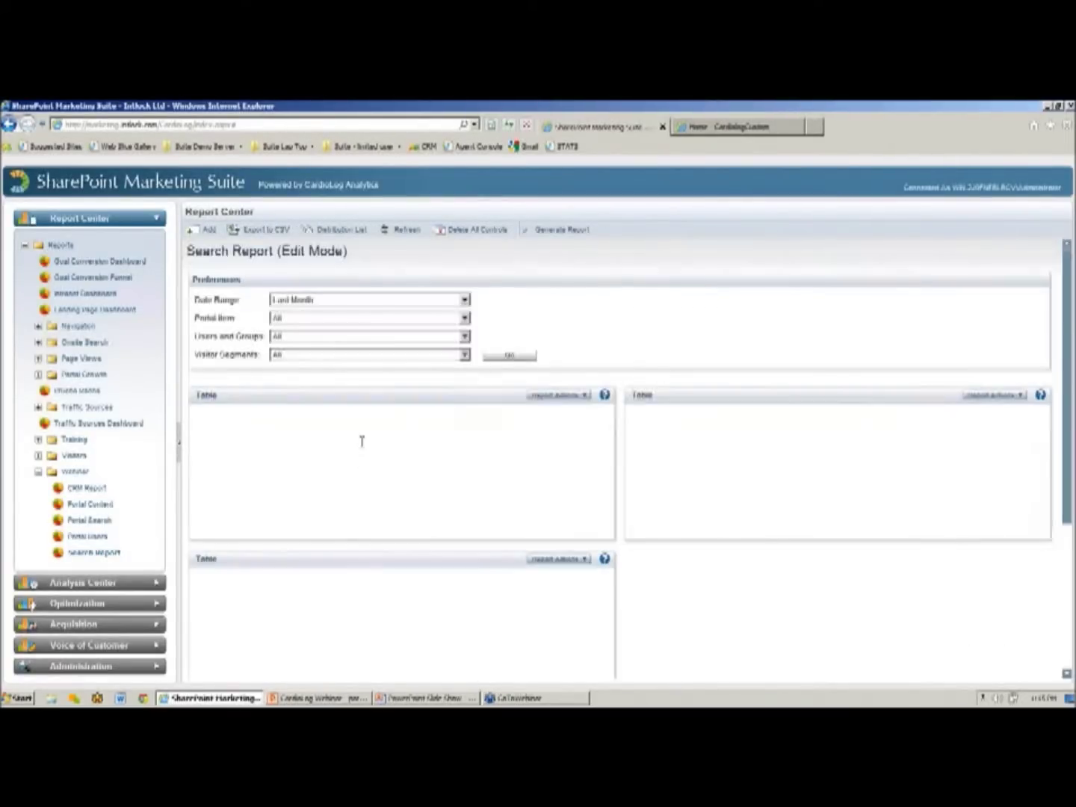
Step: Delete the Onsite Failed Search Phrases table and refresh the cached data of the Onsite Search Origin Pages table
{"action": "scroll", "coordinate": [362, 442], "scroll_direction": "down", "scroll_amount": 1}
{"action": "scroll", "coordinate": [362, 441], "scroll_direction": "down", "scroll_amount": 2}
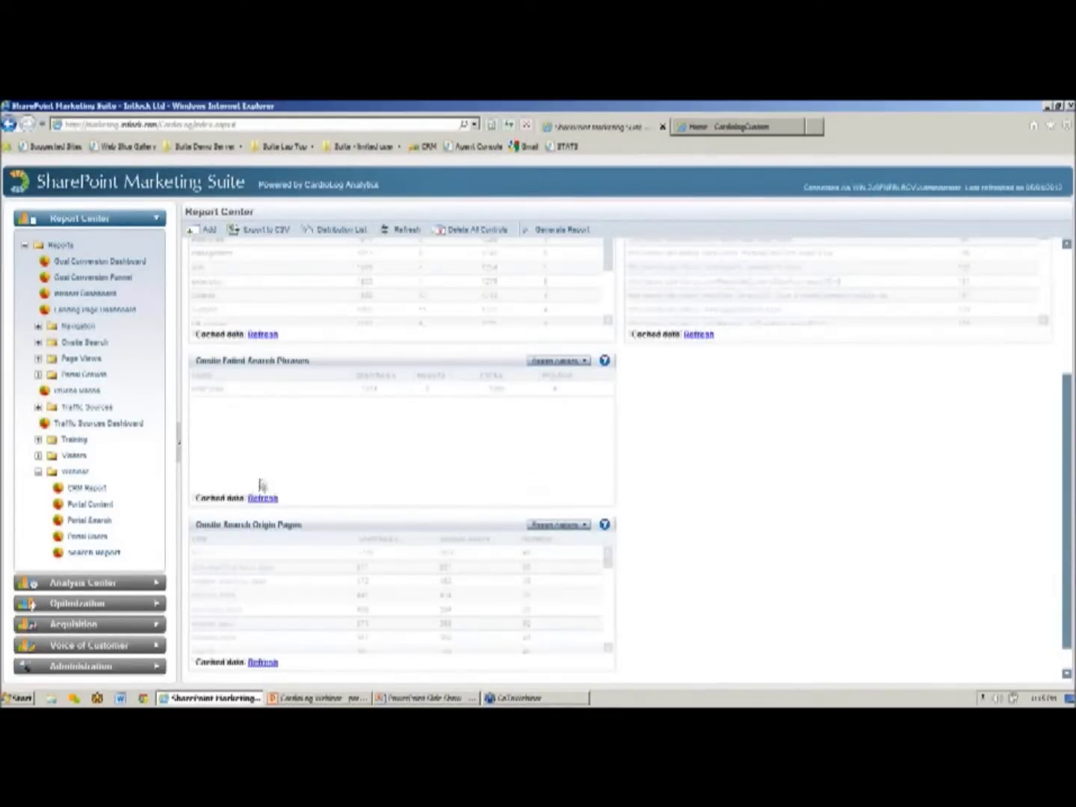
{"action": "left_click", "coordinate": [545, 362]}
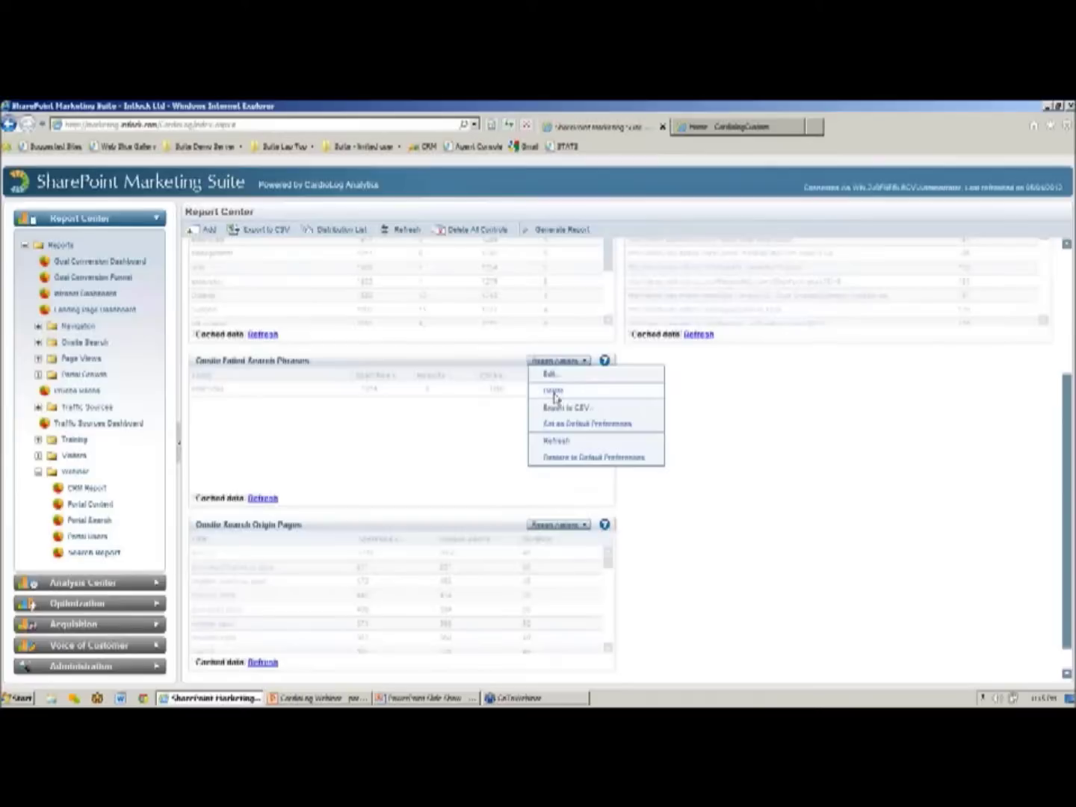
{"action": "left_click", "coordinate": [552, 396]}
{"action": "left_click", "coordinate": [269, 632]}
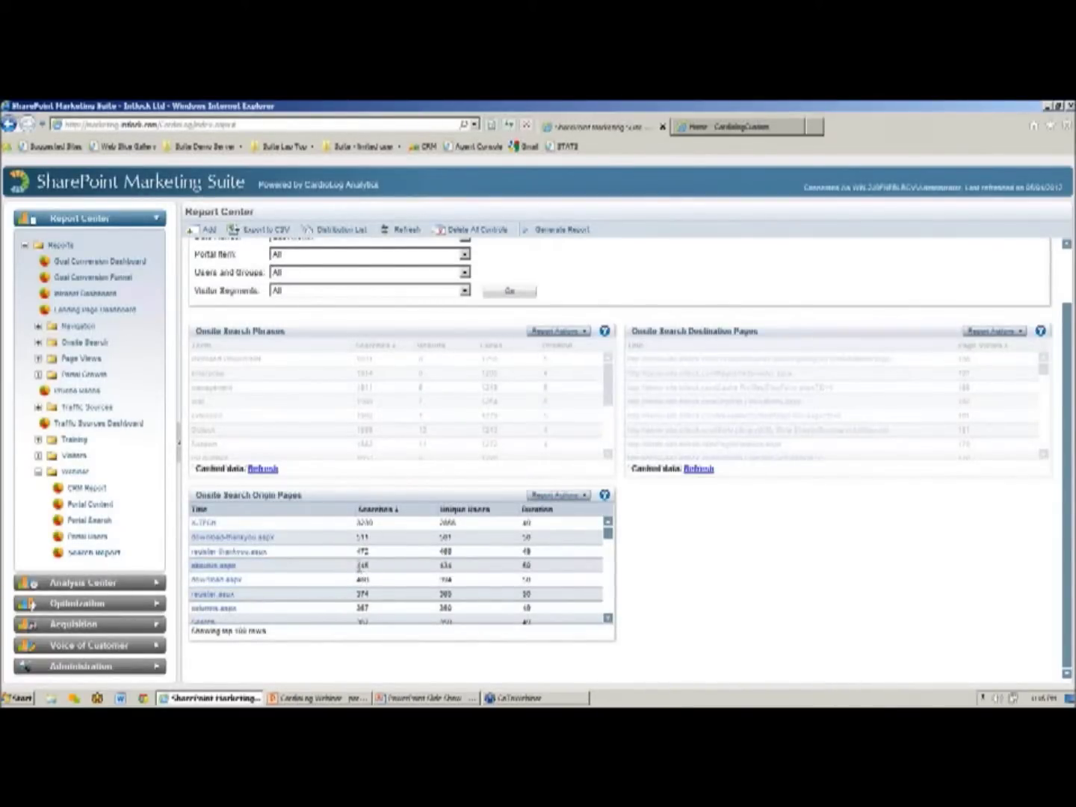
{"action": "left_click", "coordinate": [356, 568]}
Step: Customize the report's Portal Item filter by searching for "about" and selecting the aboutus.aspx page in place of All
{"action": "scroll", "coordinate": [441, 564], "scroll_direction": "up", "scroll_amount": 2}
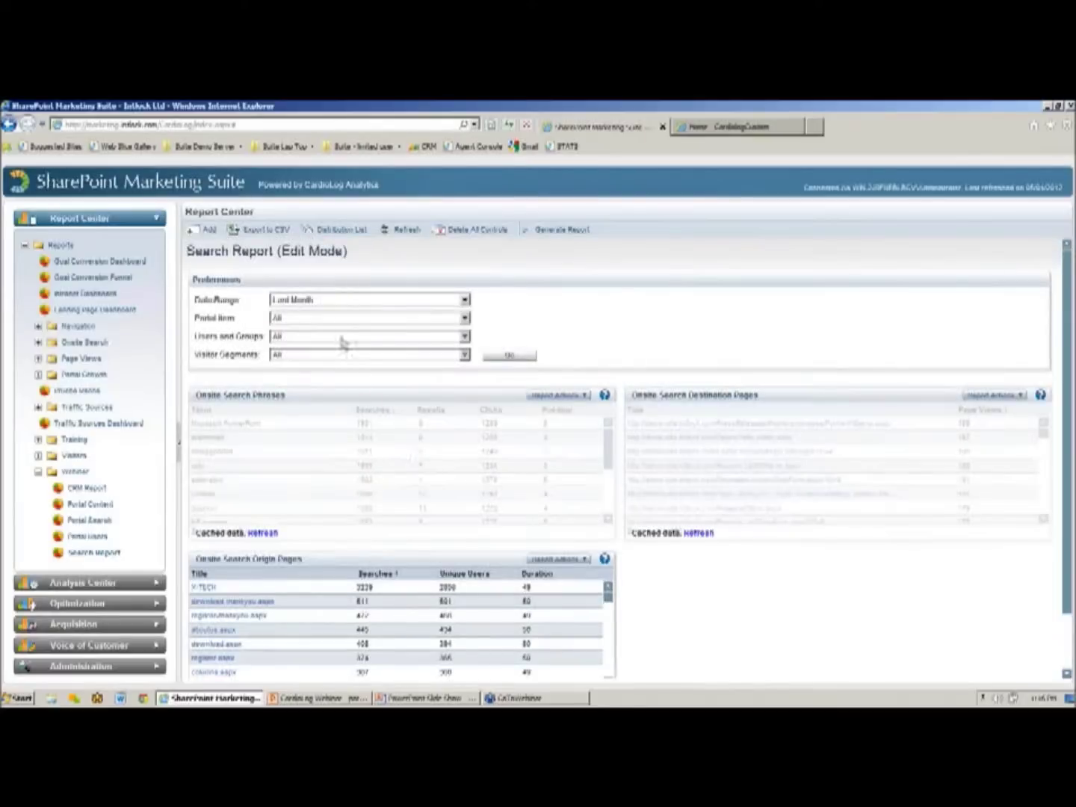
{"action": "left_click", "coordinate": [333, 320]}
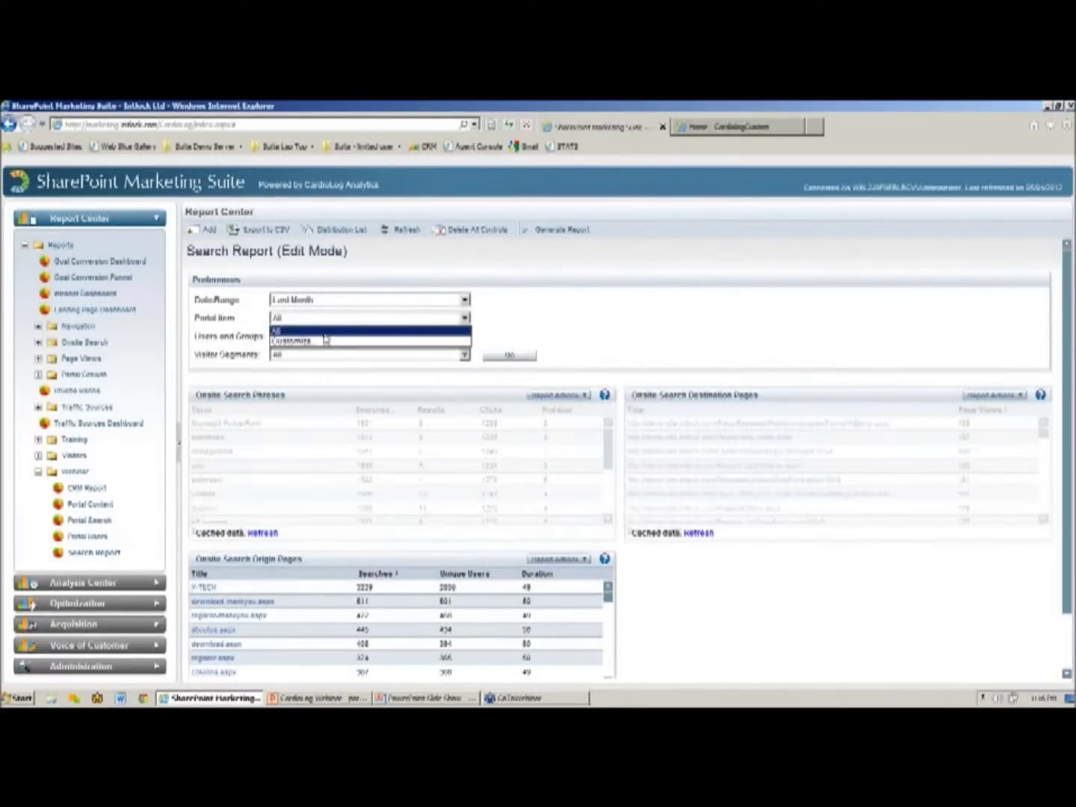
{"action": "left_click", "coordinate": [319, 342]}
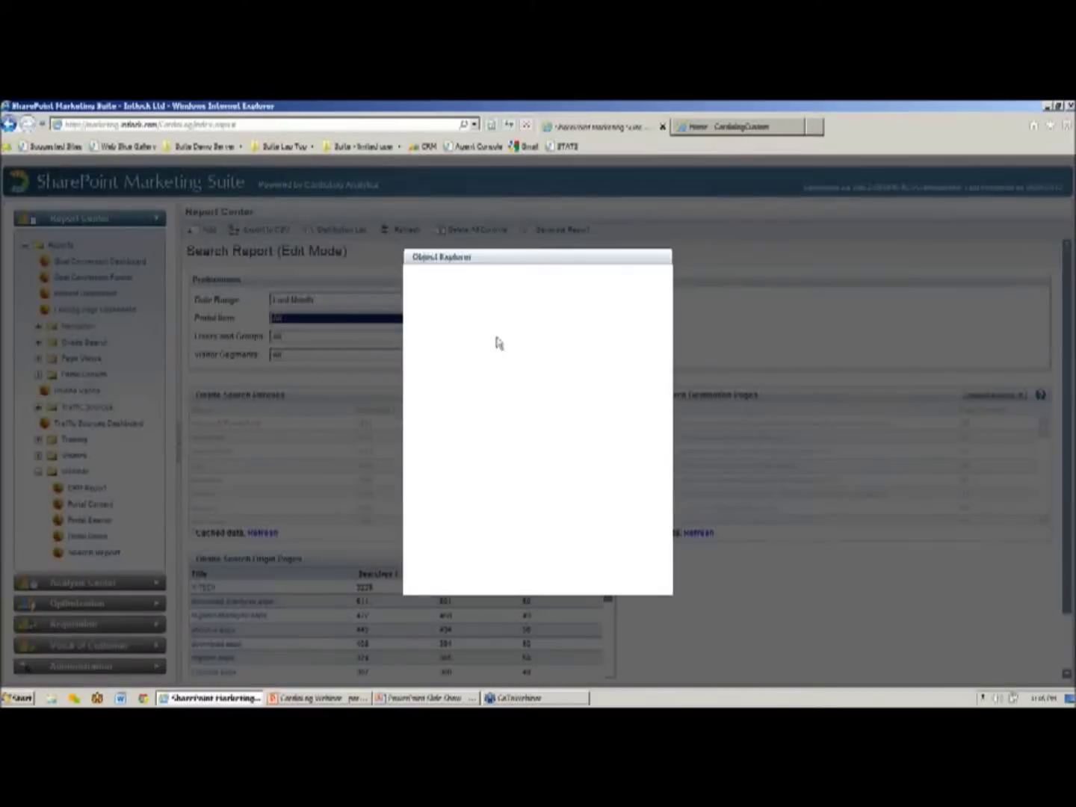
{"action": "left_click", "coordinate": [457, 279]}
{"action": "type", "text": "news"}
{"action": "left_click", "coordinate": [558, 279]}
{"action": "left_click", "coordinate": [419, 367]}
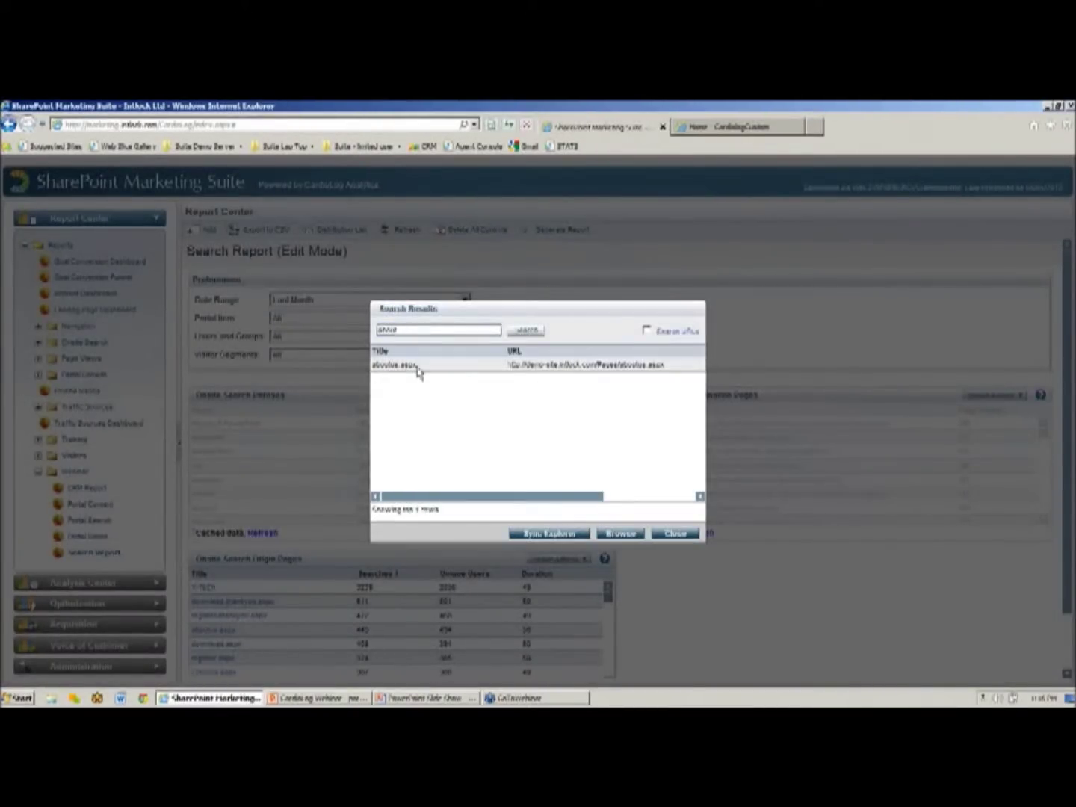
{"action": "left_click", "coordinate": [568, 534]}
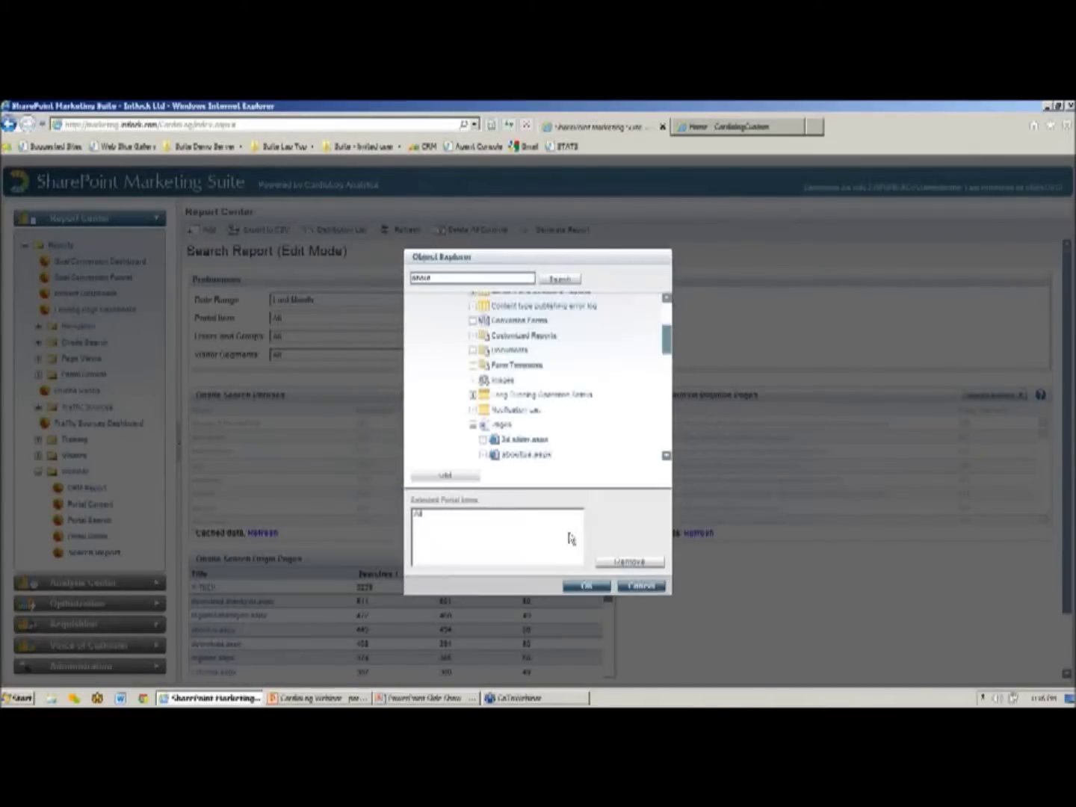
{"action": "double_click", "coordinate": [546, 466]}
{"action": "double_click", "coordinate": [449, 514]}
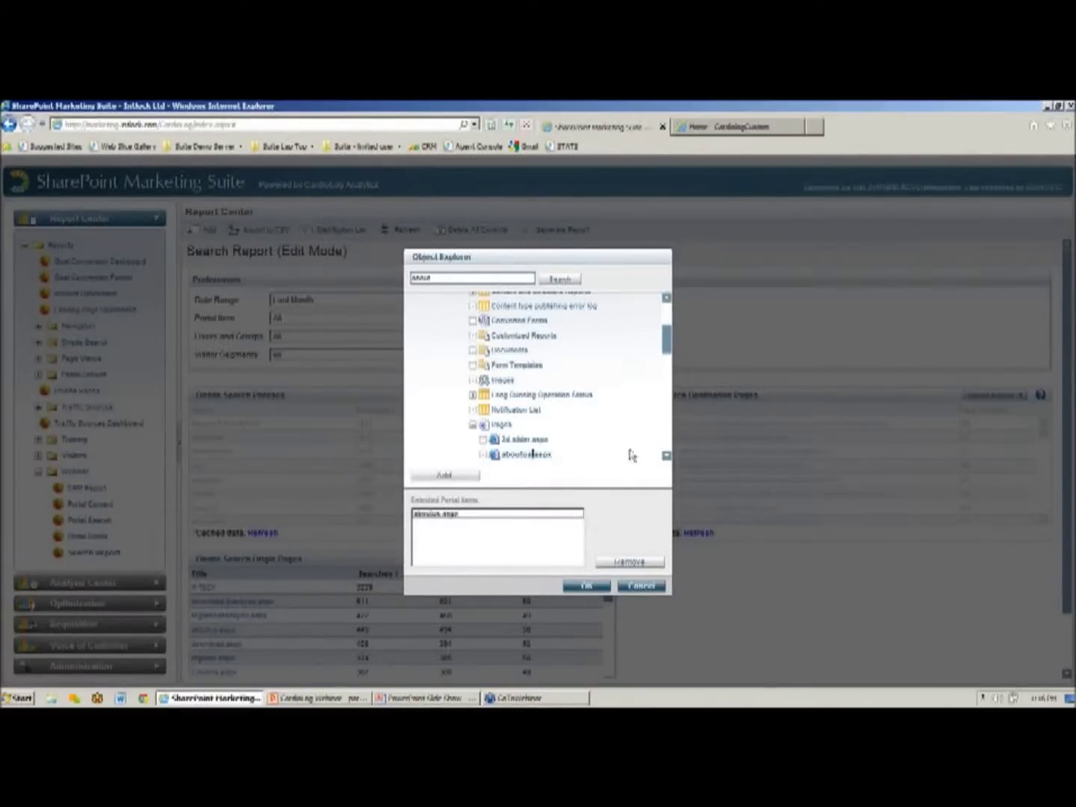
{"action": "left_click", "coordinate": [592, 587]}
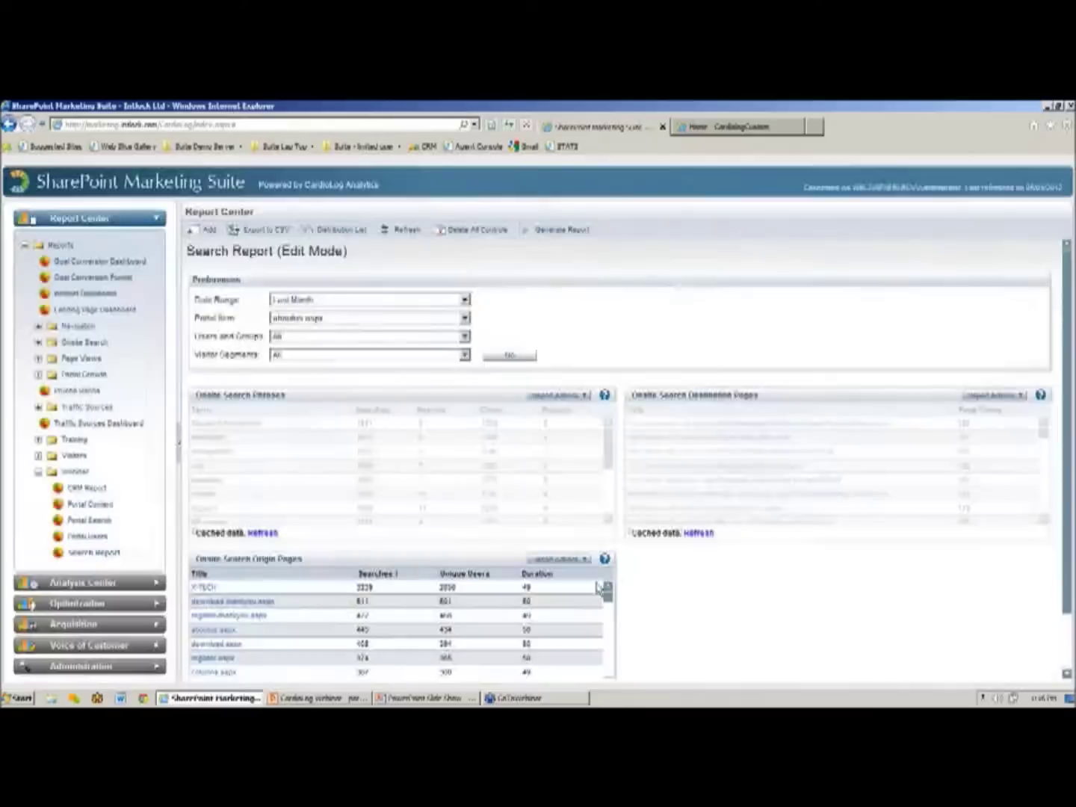
Step: Apply the filter and refresh the cached data of the search phrases, destination pages and origin pages tables
{"action": "left_click", "coordinate": [511, 356]}
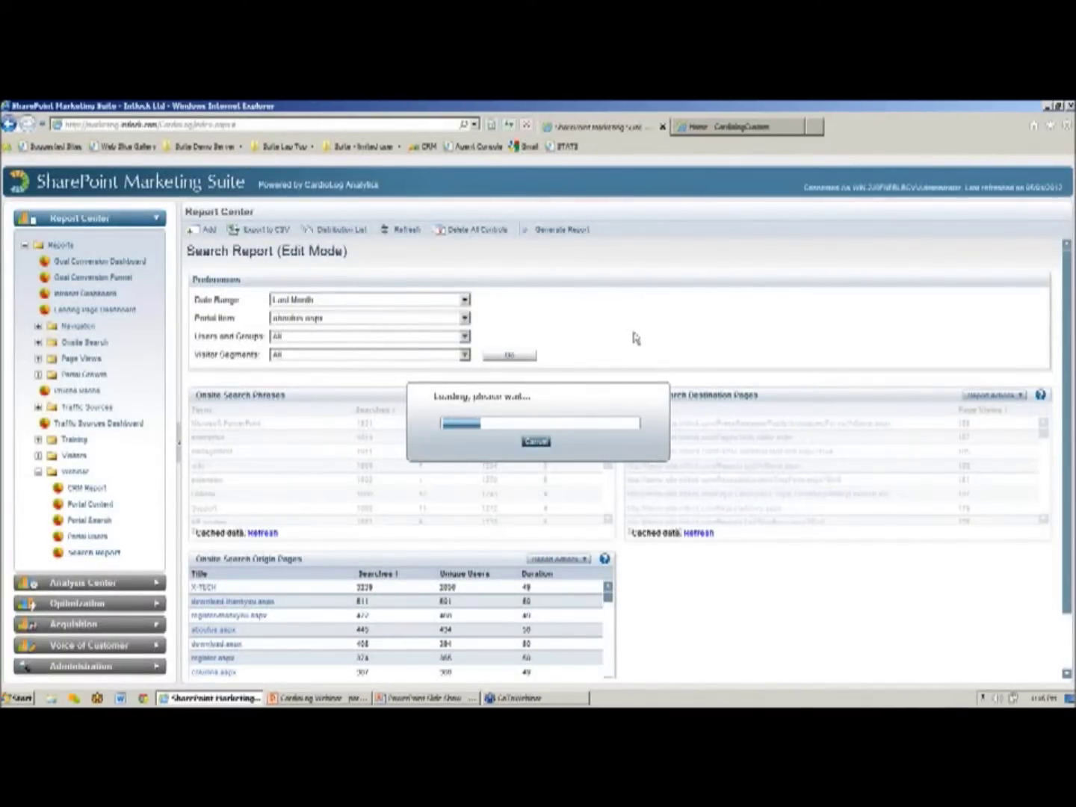
{"action": "left_click", "coordinate": [263, 533]}
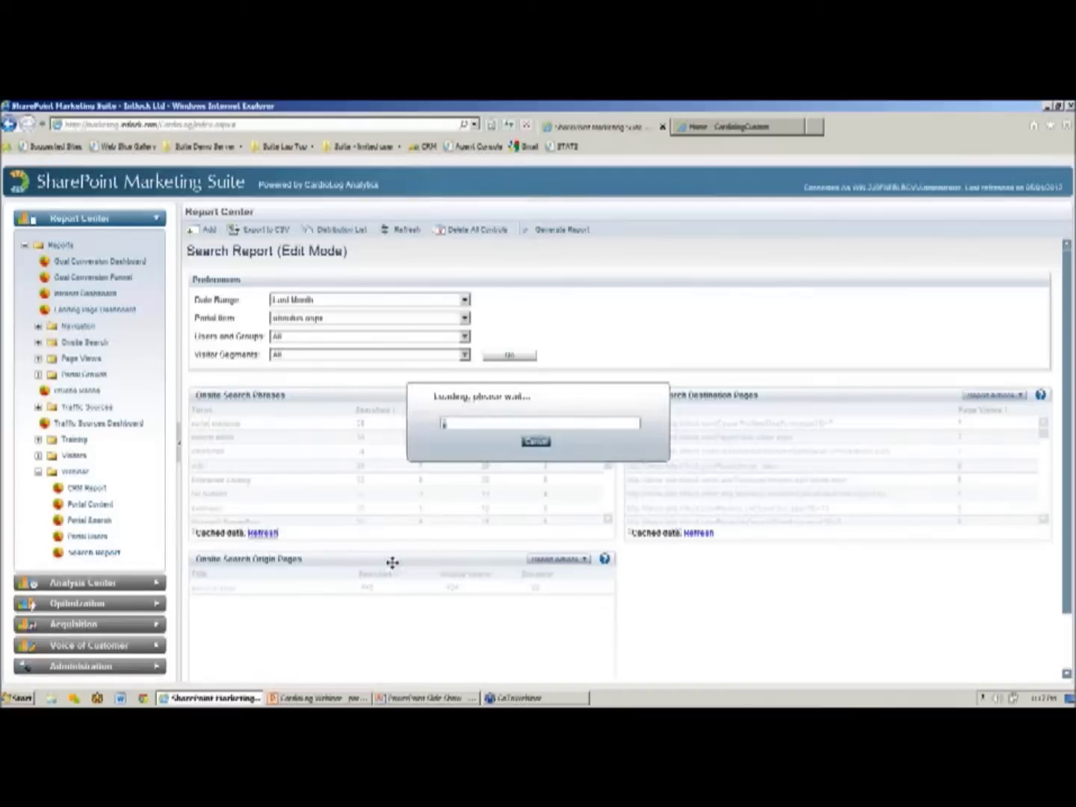
{"action": "left_click", "coordinate": [698, 532]}
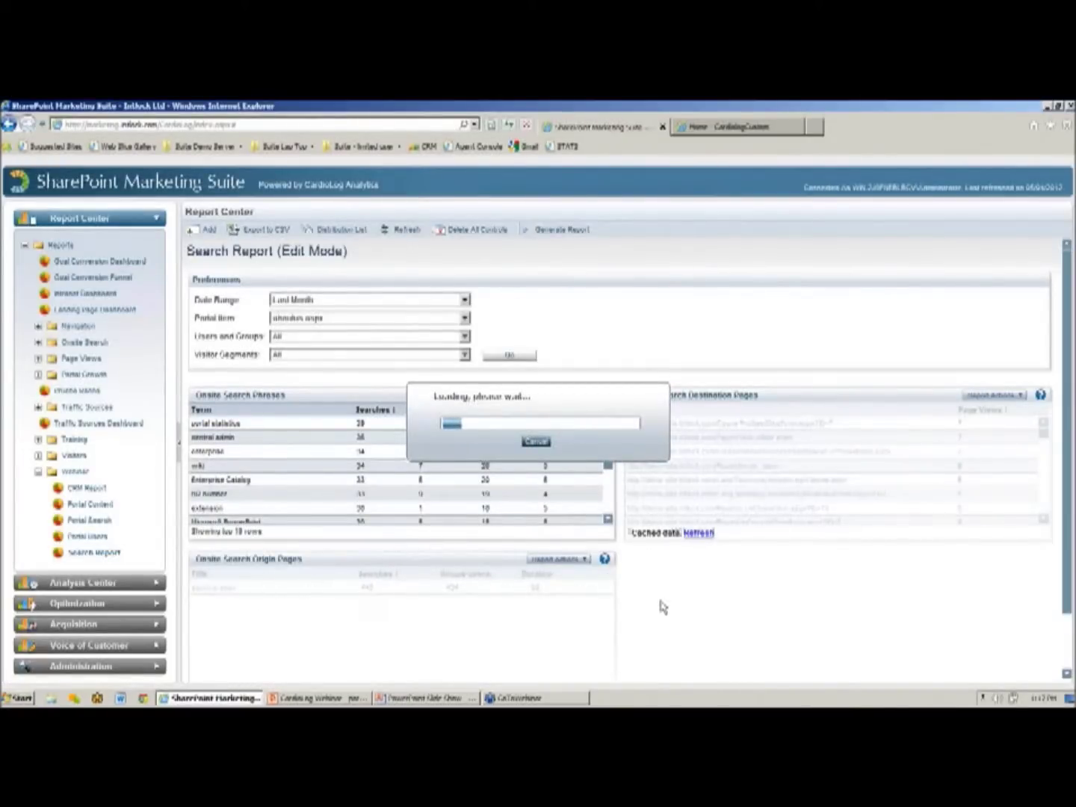
{"action": "left_click", "coordinate": [266, 635]}
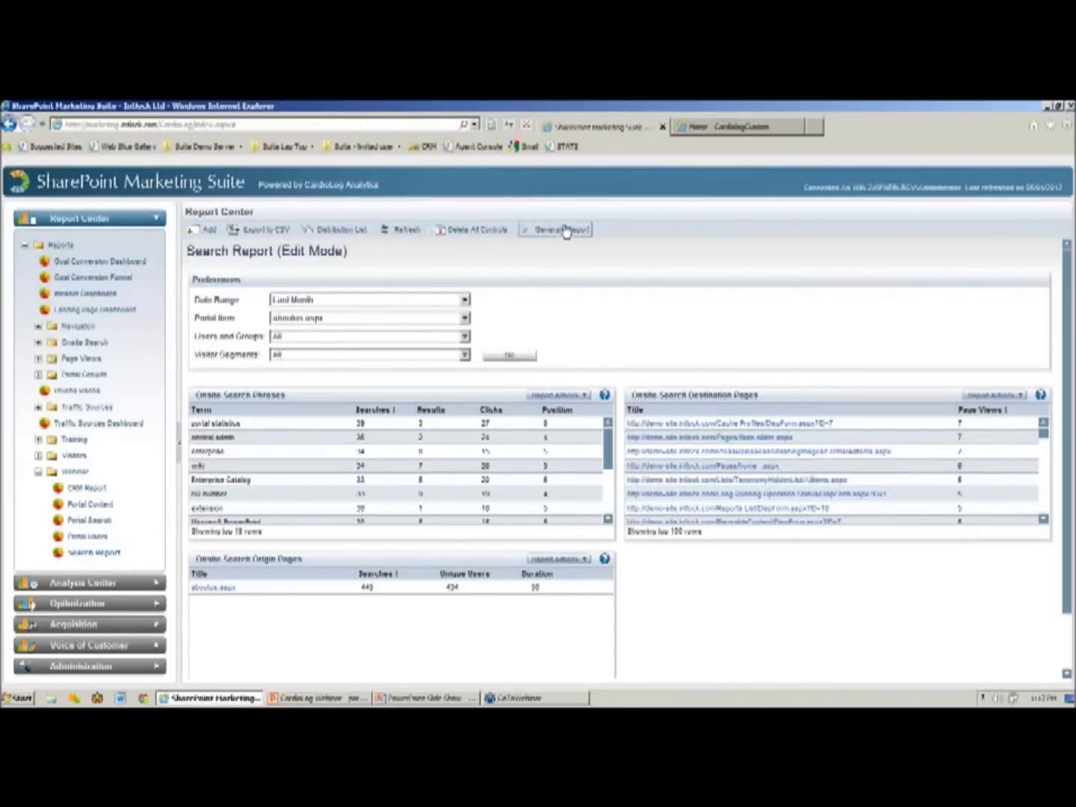
Step: Generate the Search Report and try to open its distribution list
{"action": "left_click", "coordinate": [542, 232]}
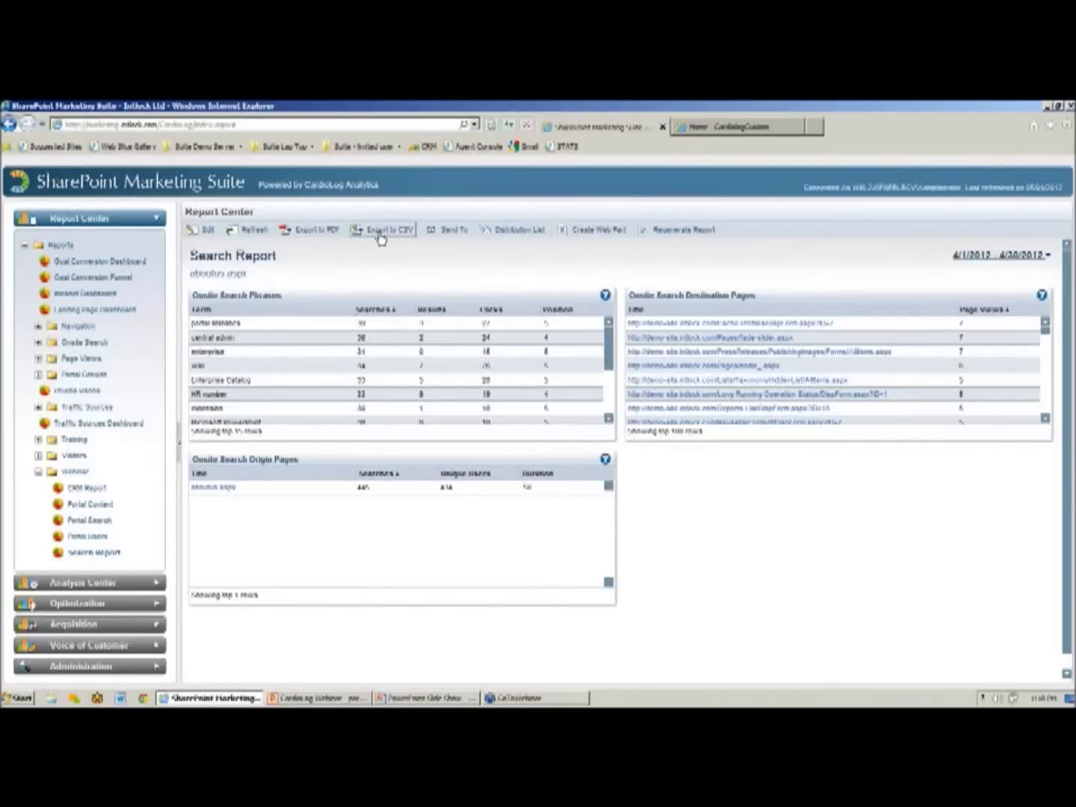
{"action": "left_click", "coordinate": [504, 233]}
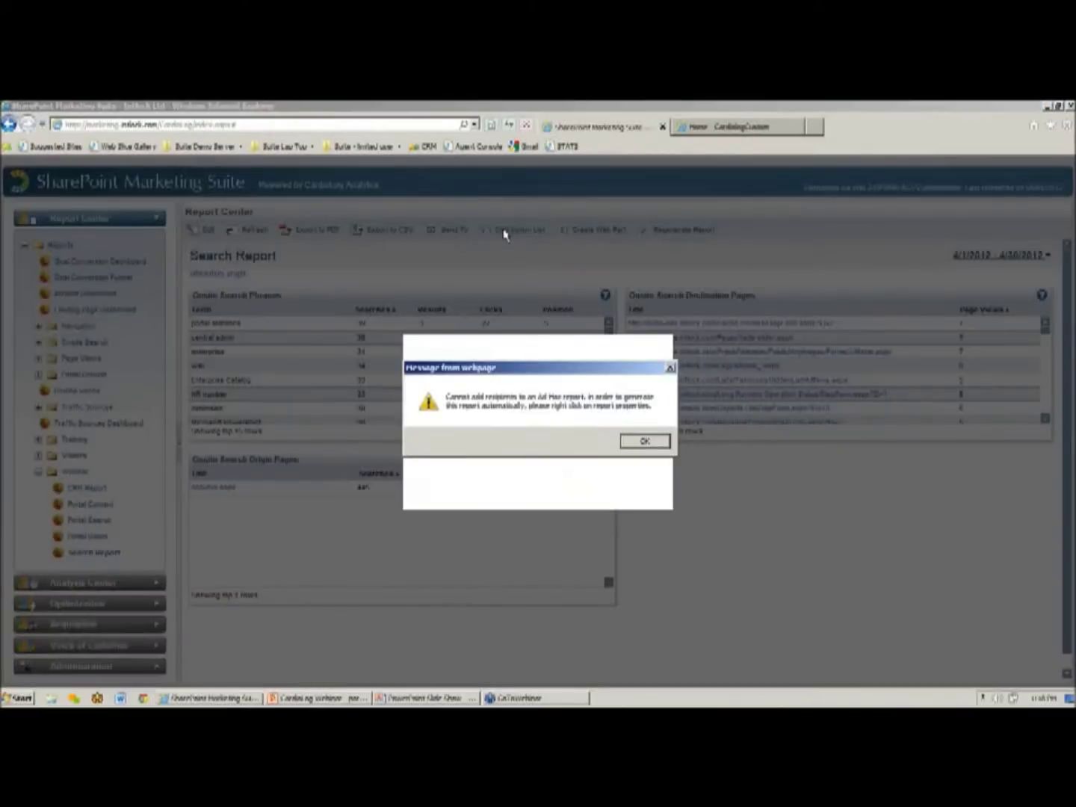
{"action": "left_click", "coordinate": [645, 442]}
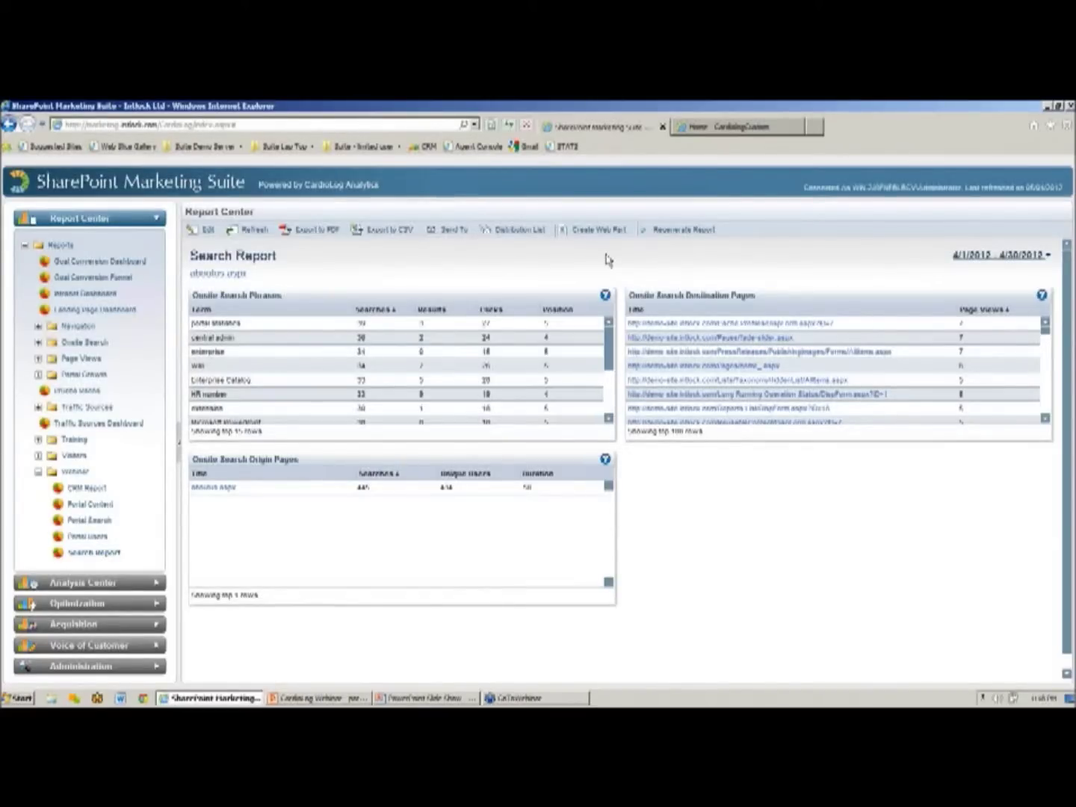
Step: Switch to the PowerPoint slide show about improving the portal
{"action": "key", "text": "alt+Tab"}
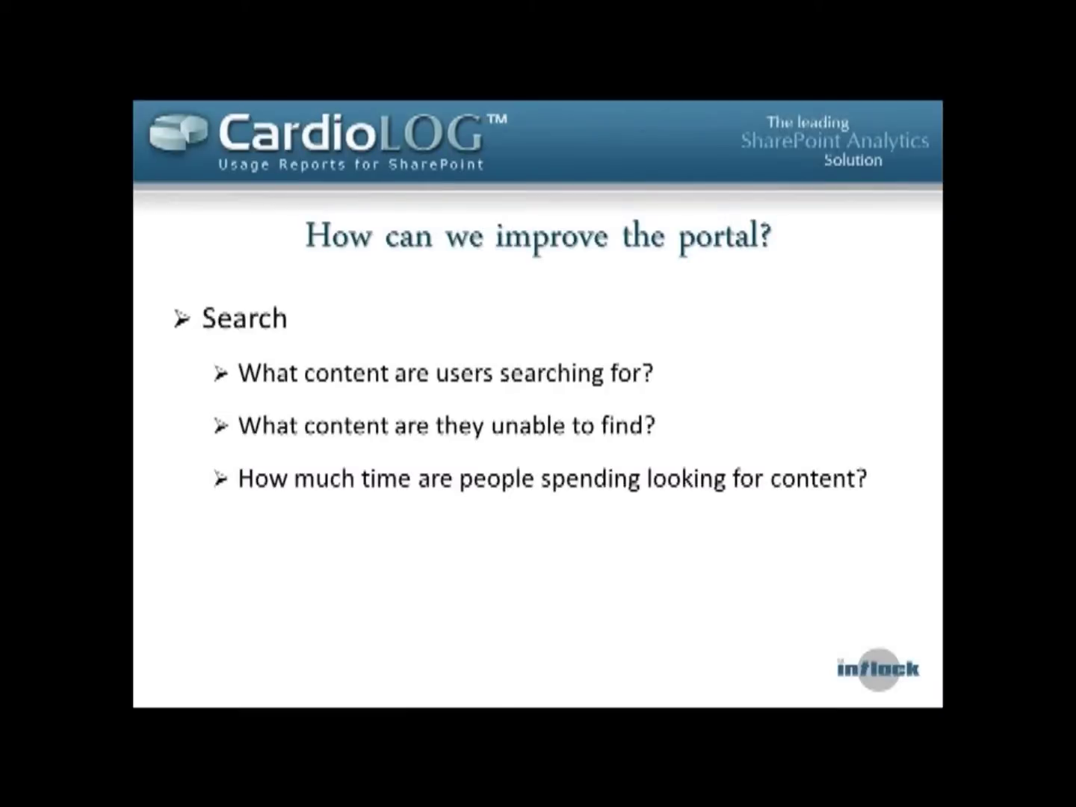
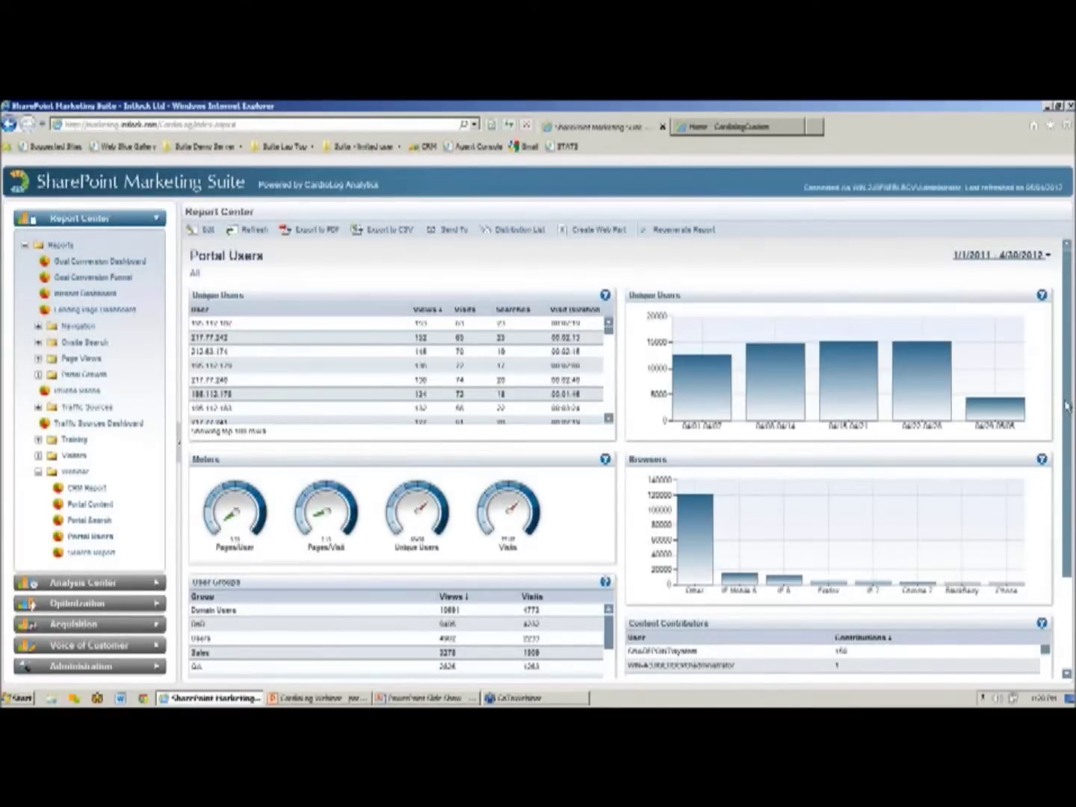
Step: Examine the User Groups and Unique Users tables in the Portal Users report
{"action": "left_click_drag", "start_coordinate": [1067, 404], "coordinate": [1072, 440]}
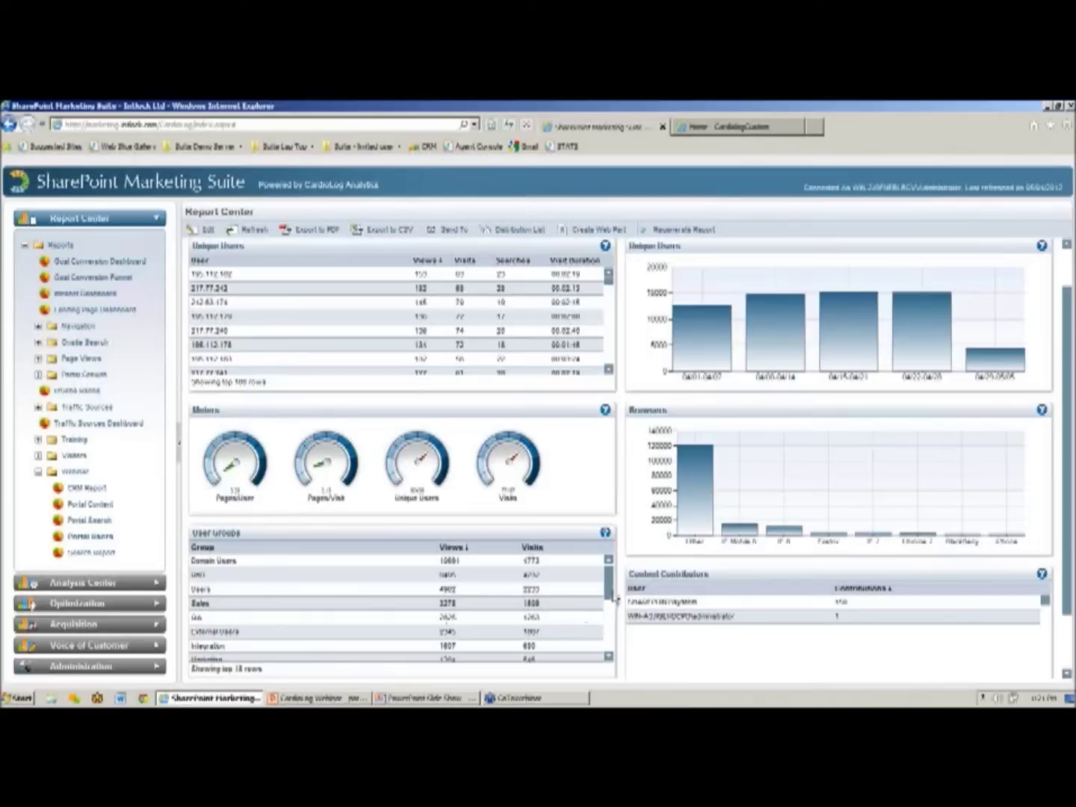
{"action": "left_click_drag", "start_coordinate": [613, 594], "coordinate": [611, 654]}
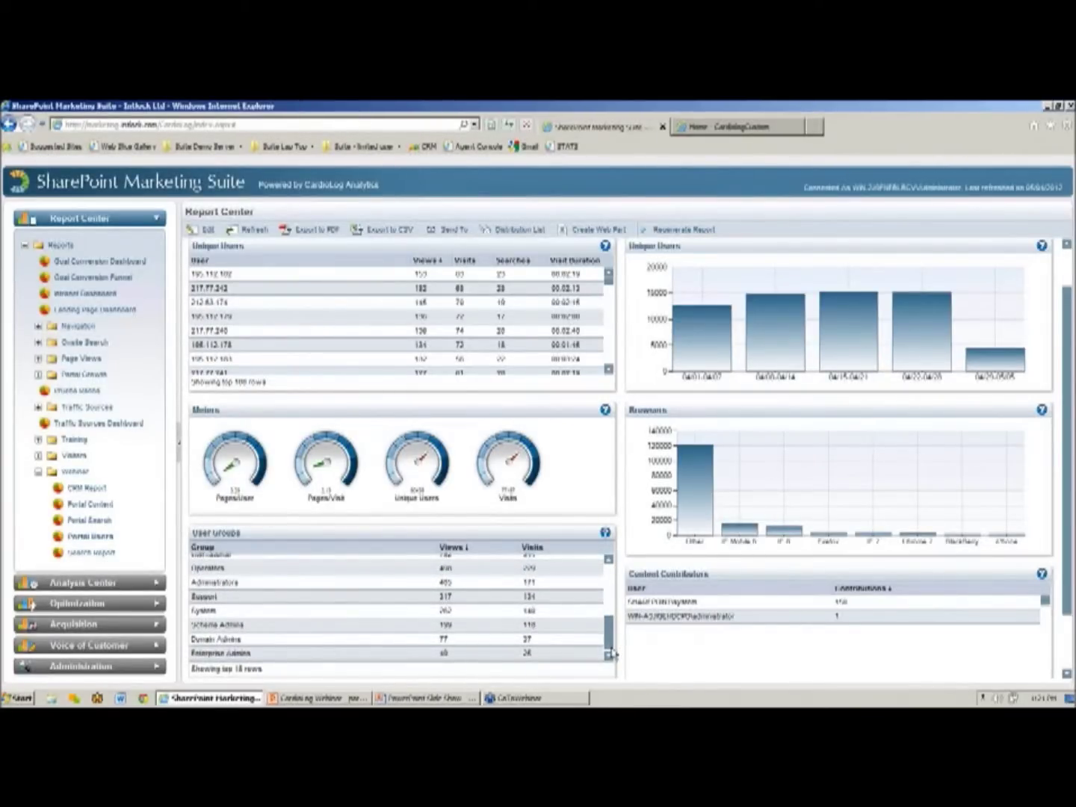
{"action": "left_click_drag", "start_coordinate": [613, 655], "coordinate": [615, 641]}
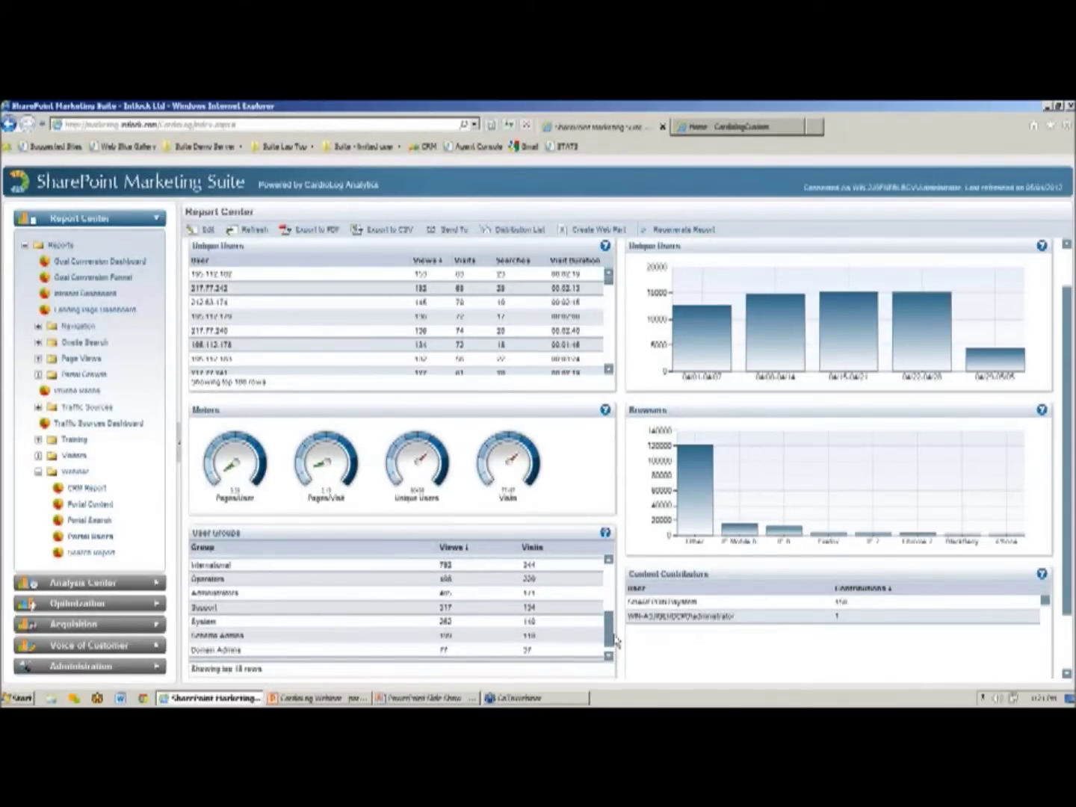
{"action": "left_click_drag", "start_coordinate": [616, 640], "coordinate": [609, 588]}
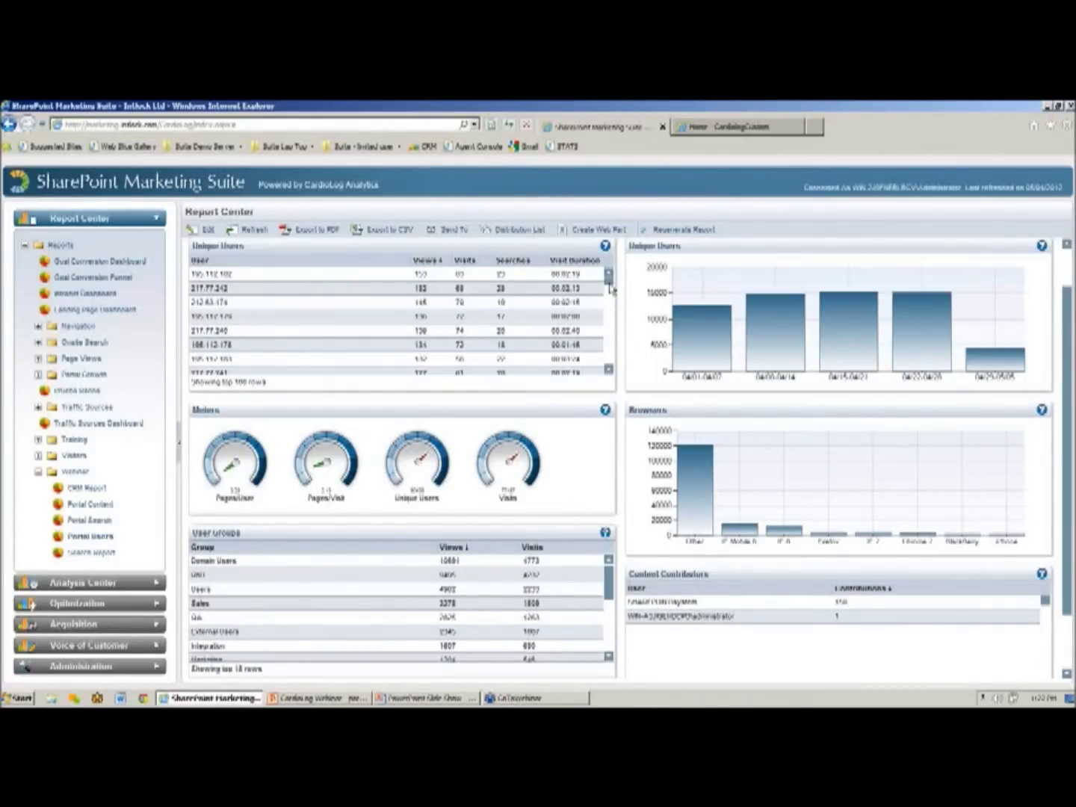
{"action": "scroll", "coordinate": [611, 291], "scroll_direction": "down", "scroll_amount": 5}
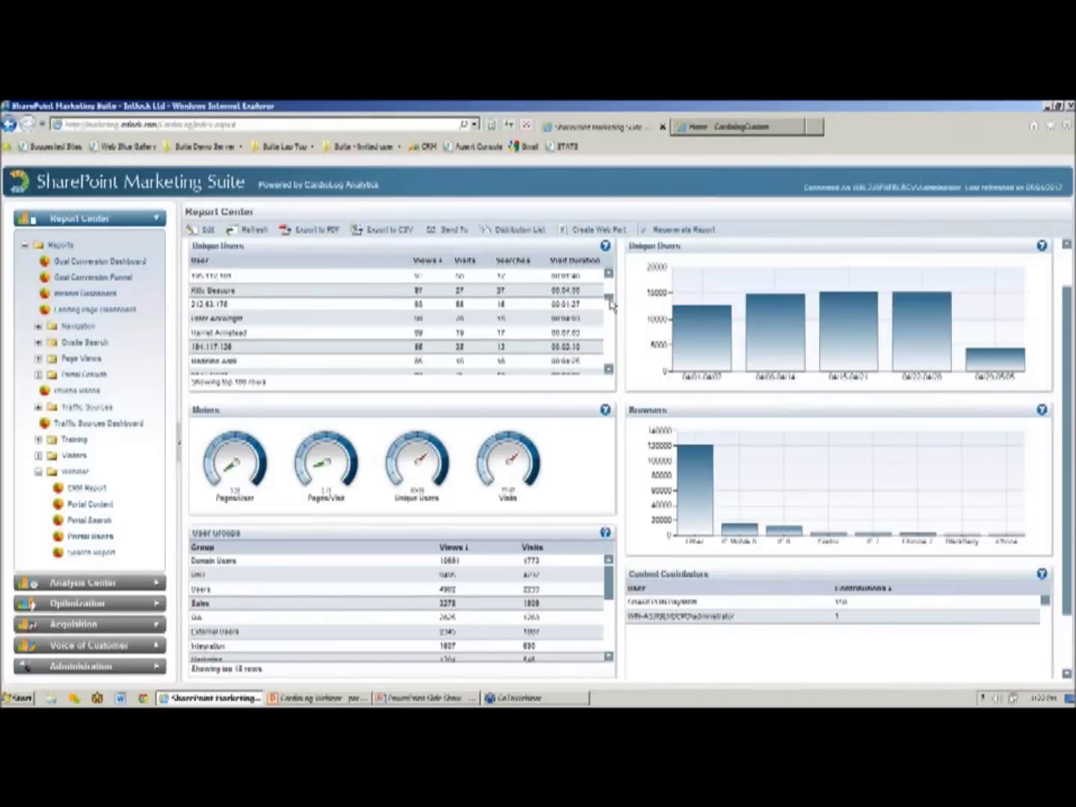
Step: View the Default User Template report for a named user in the Unique Users table, and close it
{"action": "scroll", "coordinate": [611, 303], "scroll_direction": "down", "scroll_amount": 1}
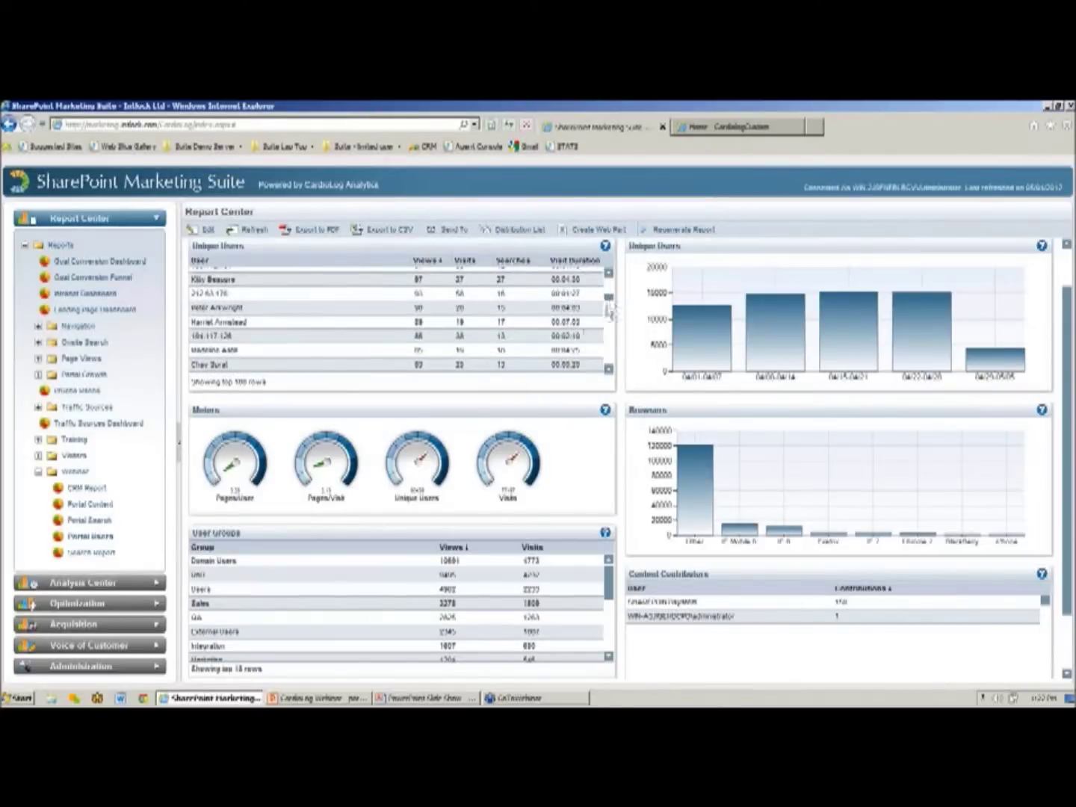
{"action": "left_click", "coordinate": [273, 324]}
{"action": "left_click", "coordinate": [406, 309]}
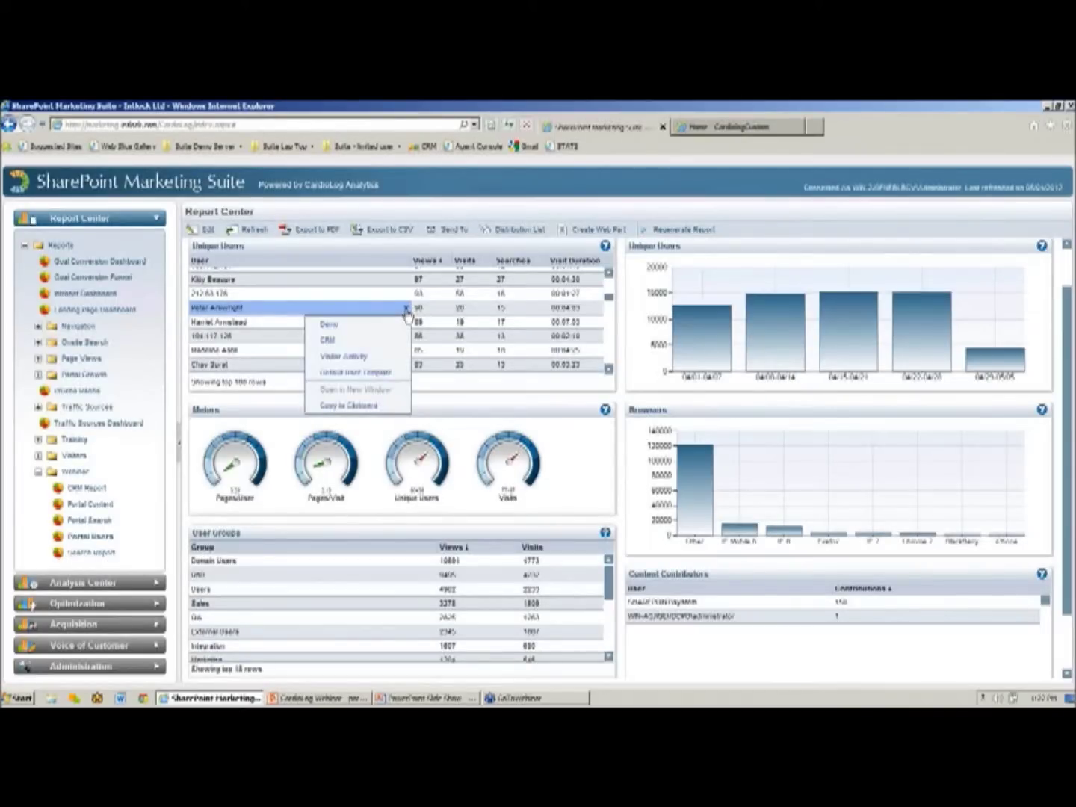
{"action": "left_click", "coordinate": [366, 378]}
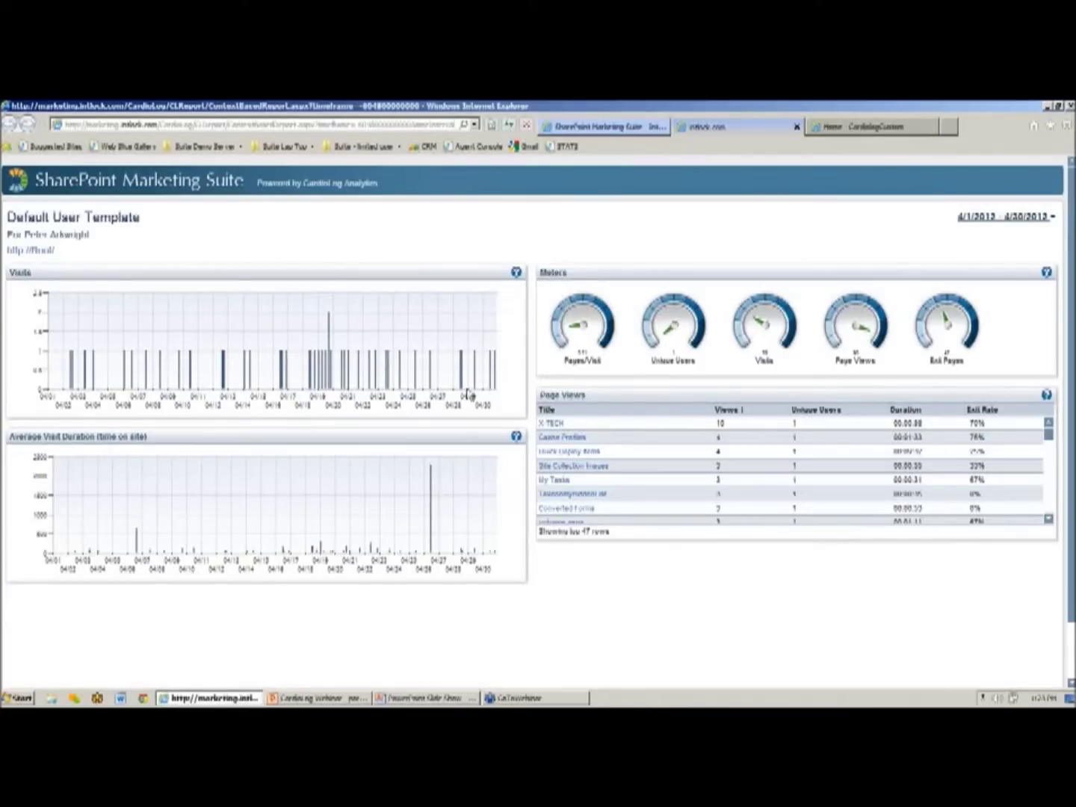
{"action": "left_click", "coordinate": [798, 130]}
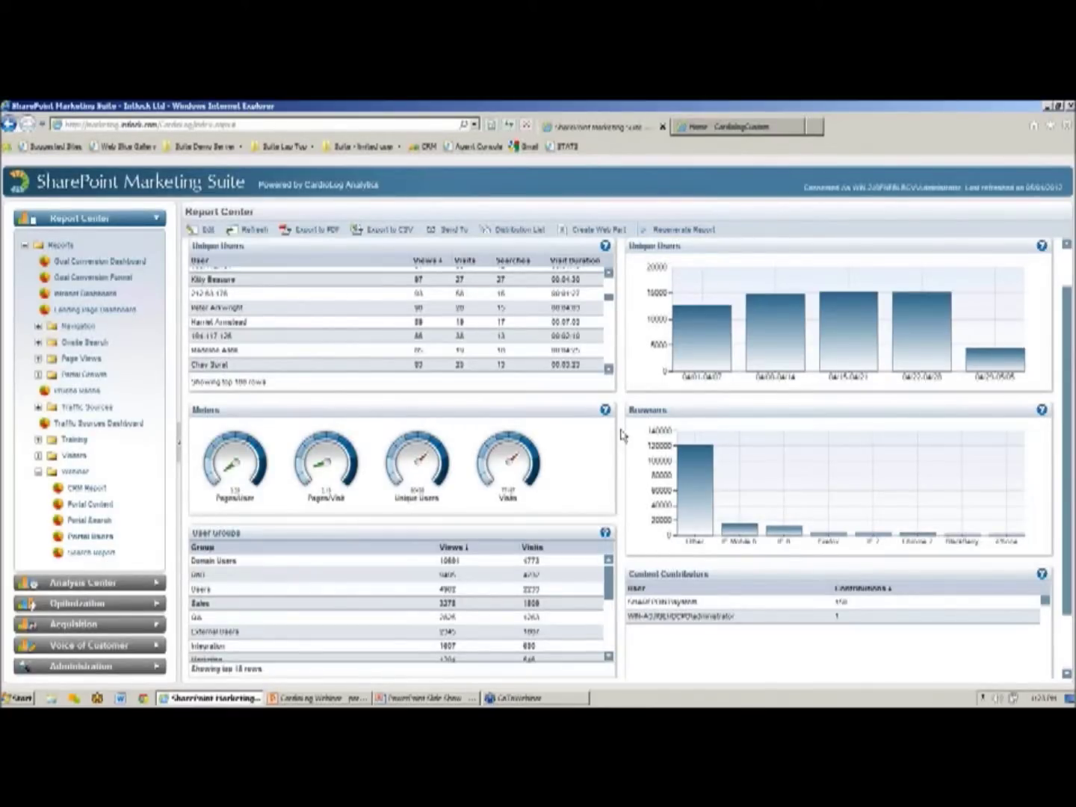
Step: Edit the Portal Users report to use X-TECH as the portal item and apply the filter, leaving the date range unselected
{"action": "scroll", "coordinate": [620, 435], "scroll_direction": "up", "scroll_amount": 2}
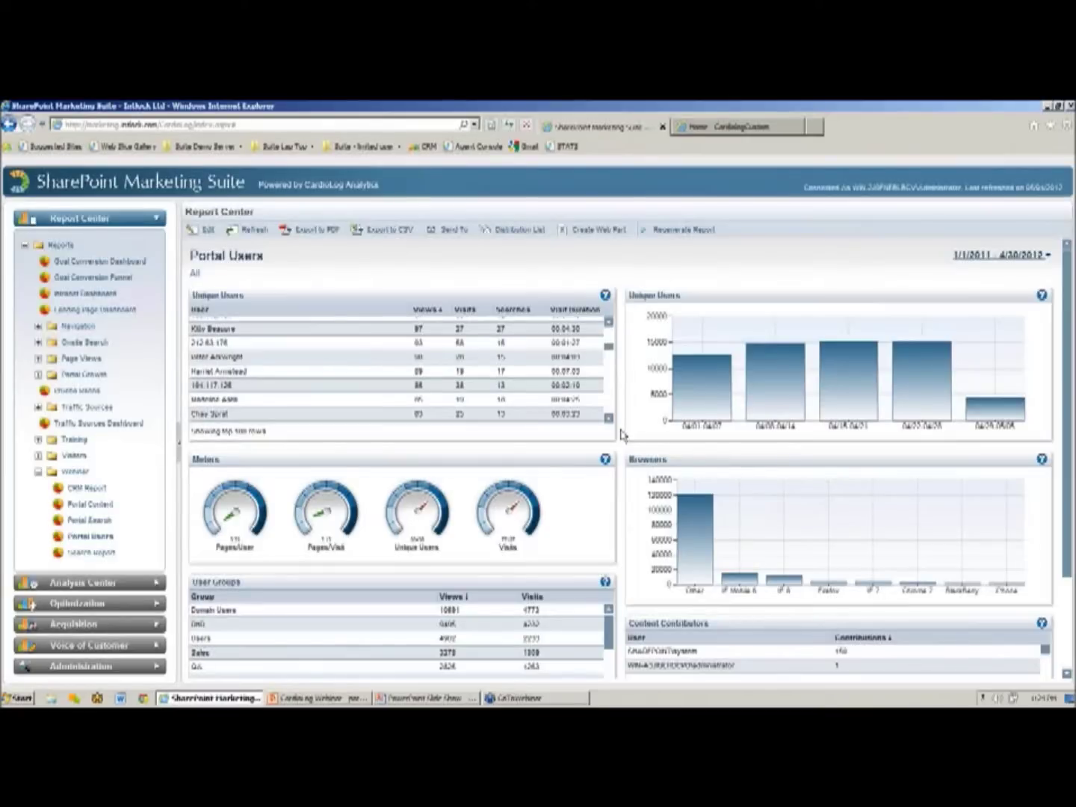
{"action": "left_click", "coordinate": [207, 231]}
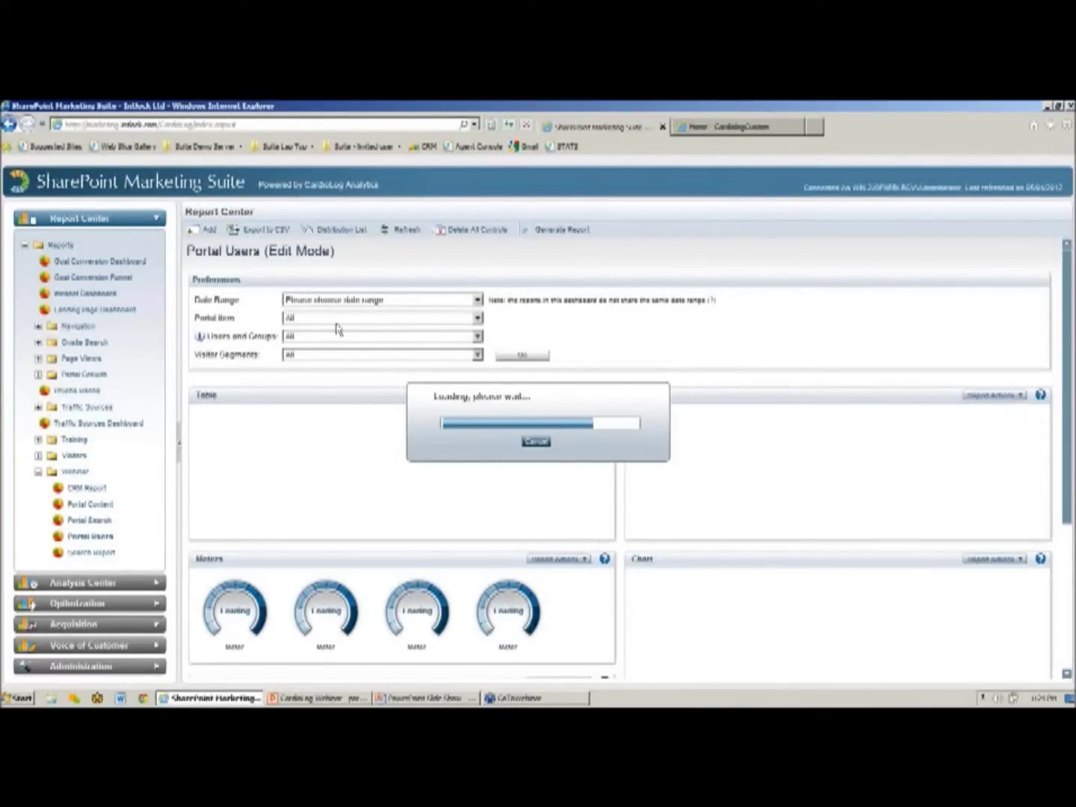
{"action": "left_click", "coordinate": [336, 321]}
{"action": "left_click", "coordinate": [334, 348]}
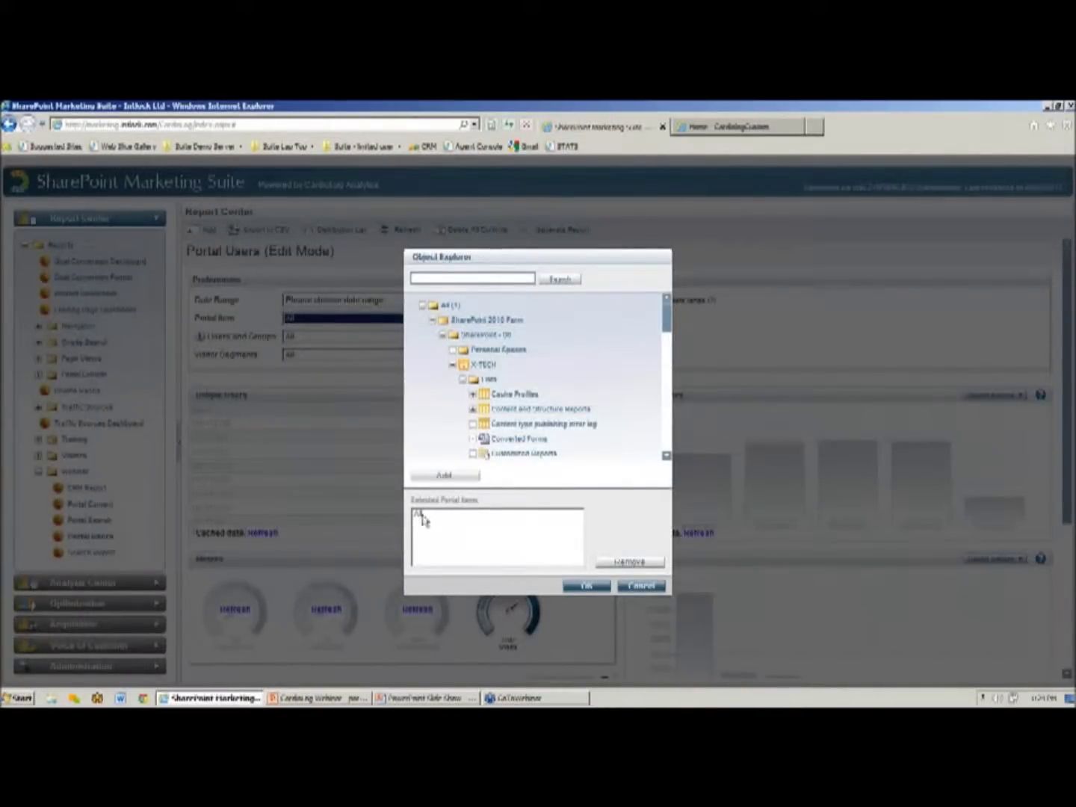
{"action": "double_click", "coordinate": [482, 366]}
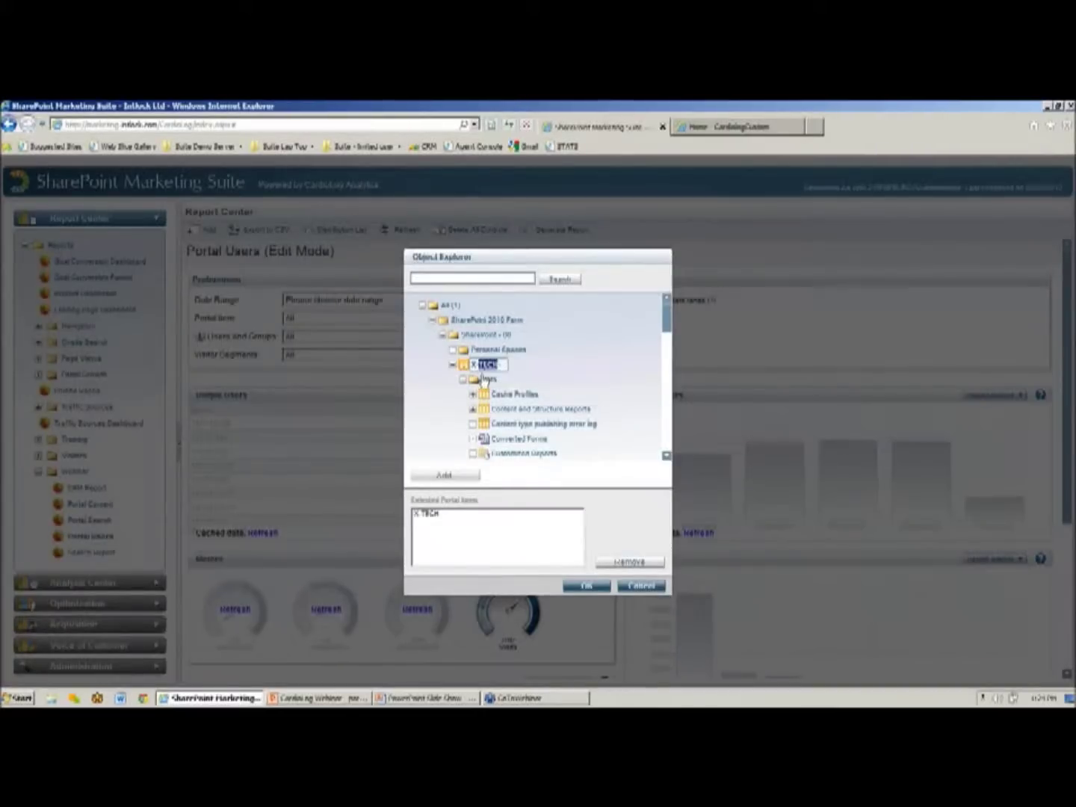
{"action": "left_click", "coordinate": [586, 585]}
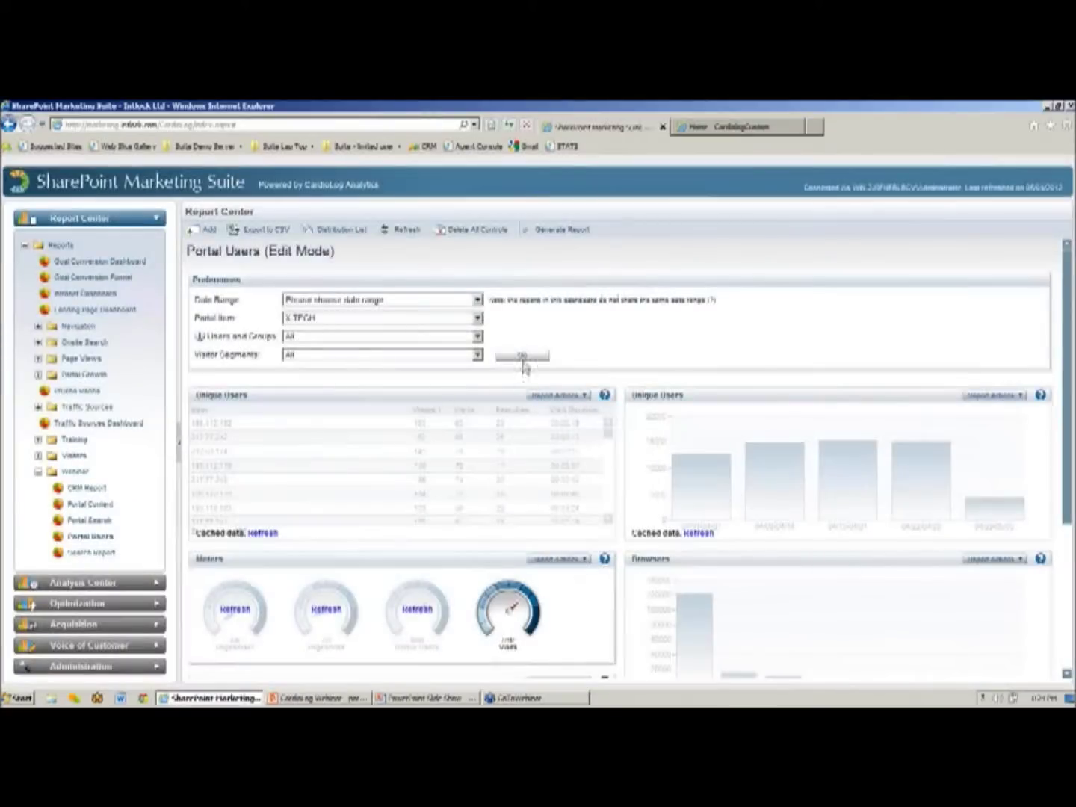
{"action": "left_click", "coordinate": [453, 299]}
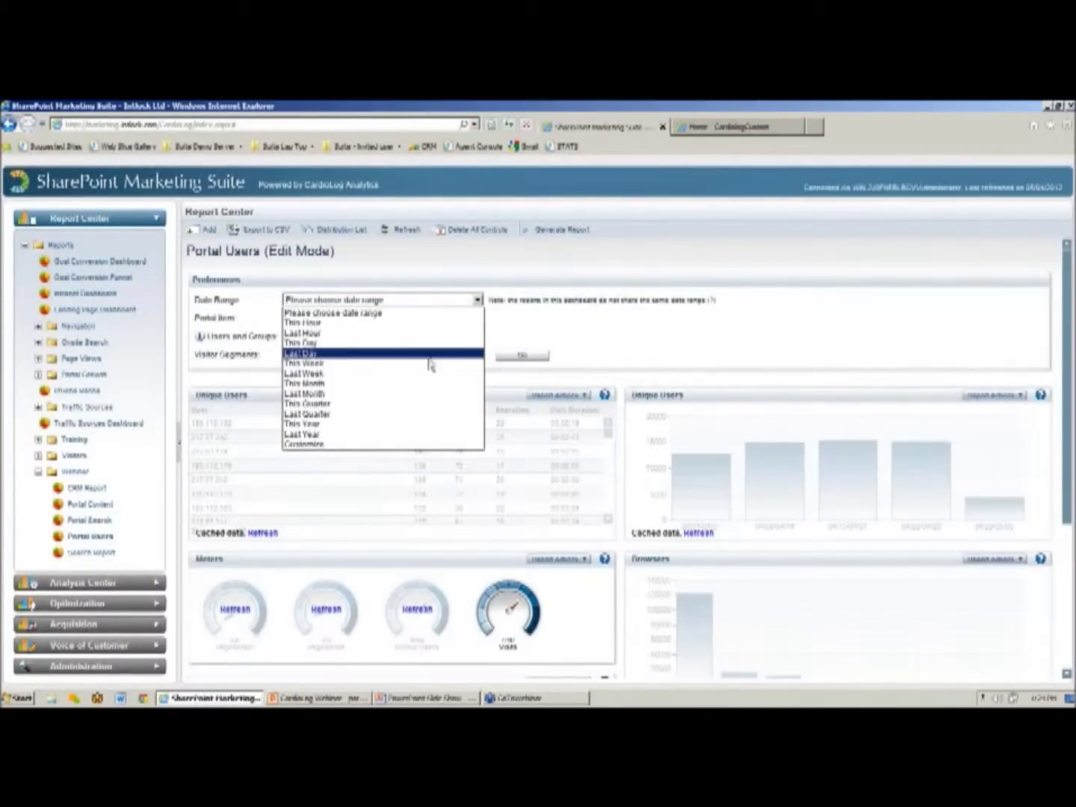
{"action": "left_click", "coordinate": [511, 345]}
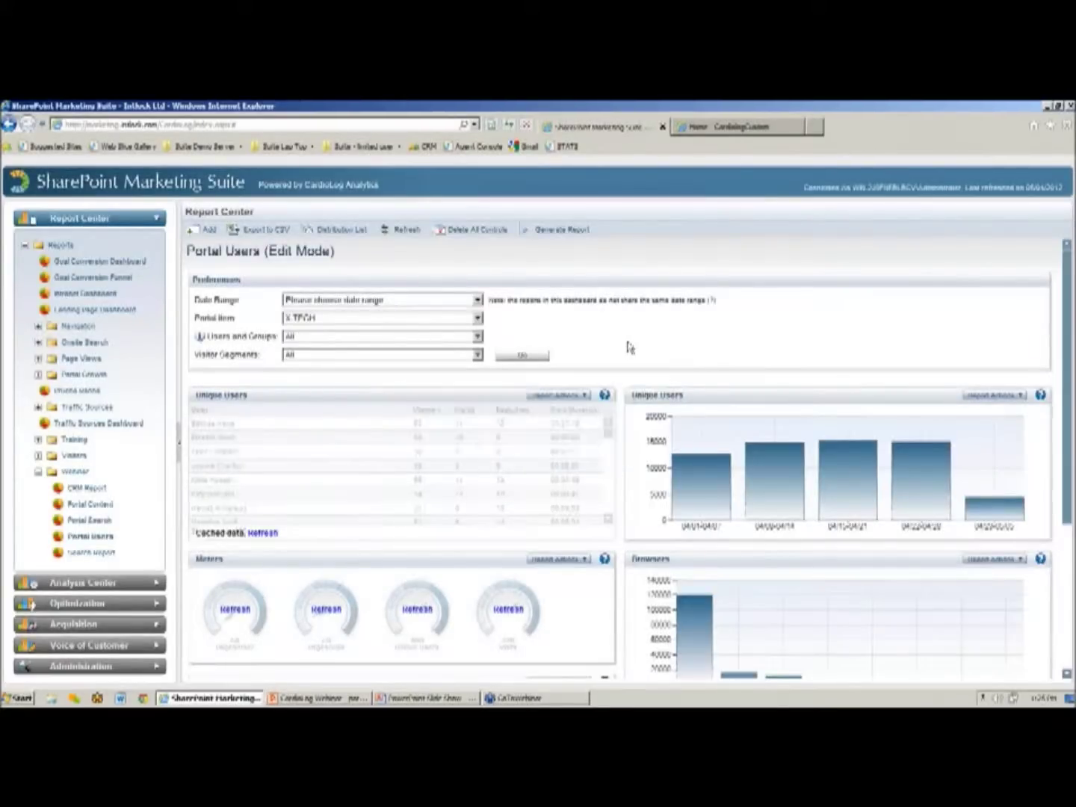
Step: Refresh the cached data of the Unique Users table, look through its rows, and generate the Portal Users report
{"action": "left_click", "coordinate": [261, 533]}
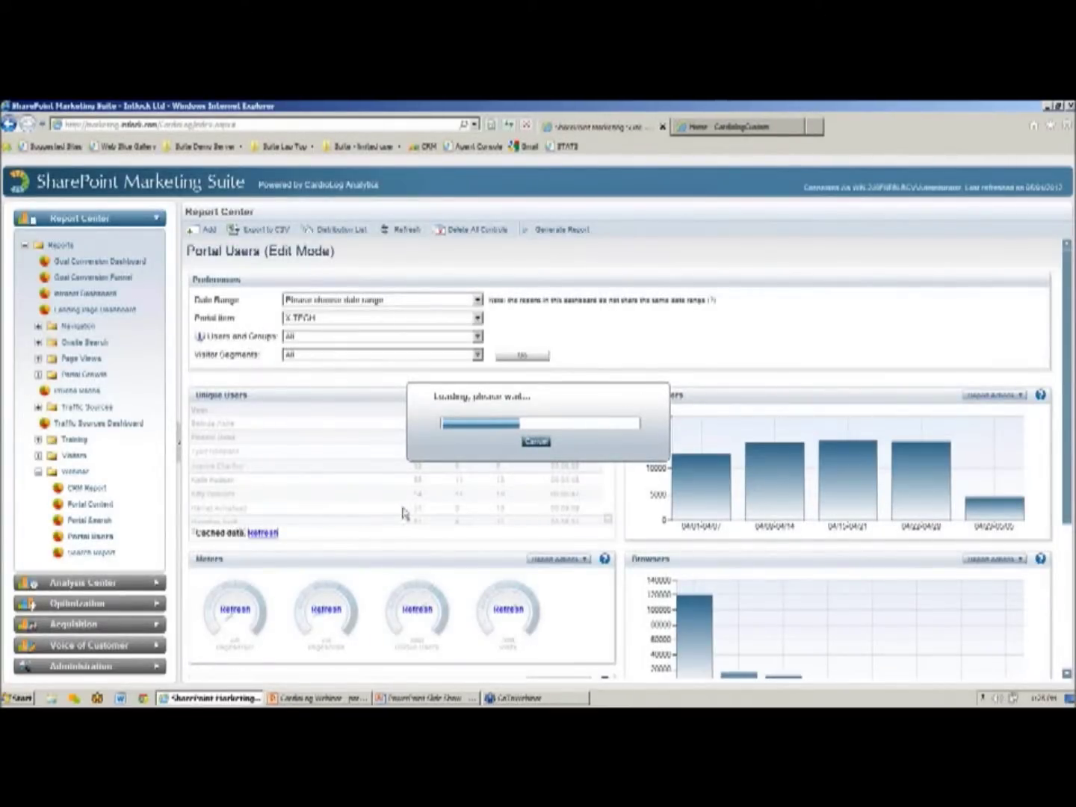
{"action": "scroll", "coordinate": [609, 457], "scroll_direction": "down", "scroll_amount": 5}
{"action": "left_click_drag", "start_coordinate": [609, 457], "coordinate": [610, 469]}
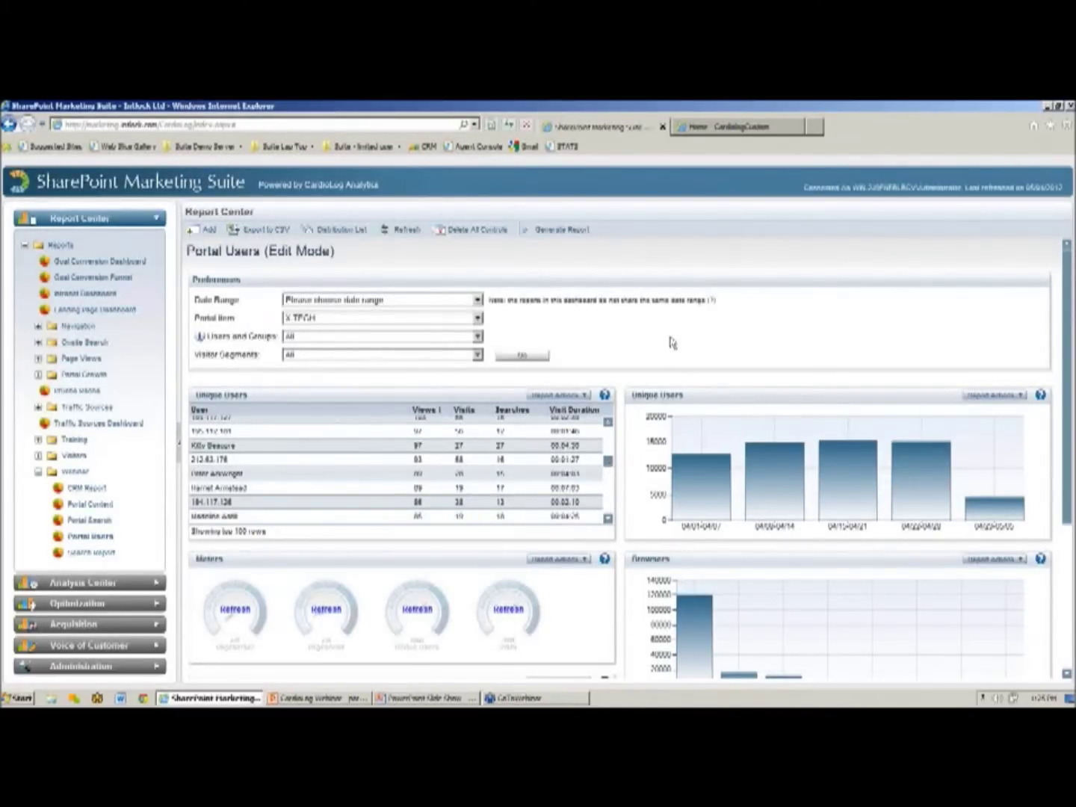
{"action": "scroll", "coordinate": [673, 343], "scroll_direction": "down", "scroll_amount": 3}
{"action": "left_click", "coordinate": [552, 231]}
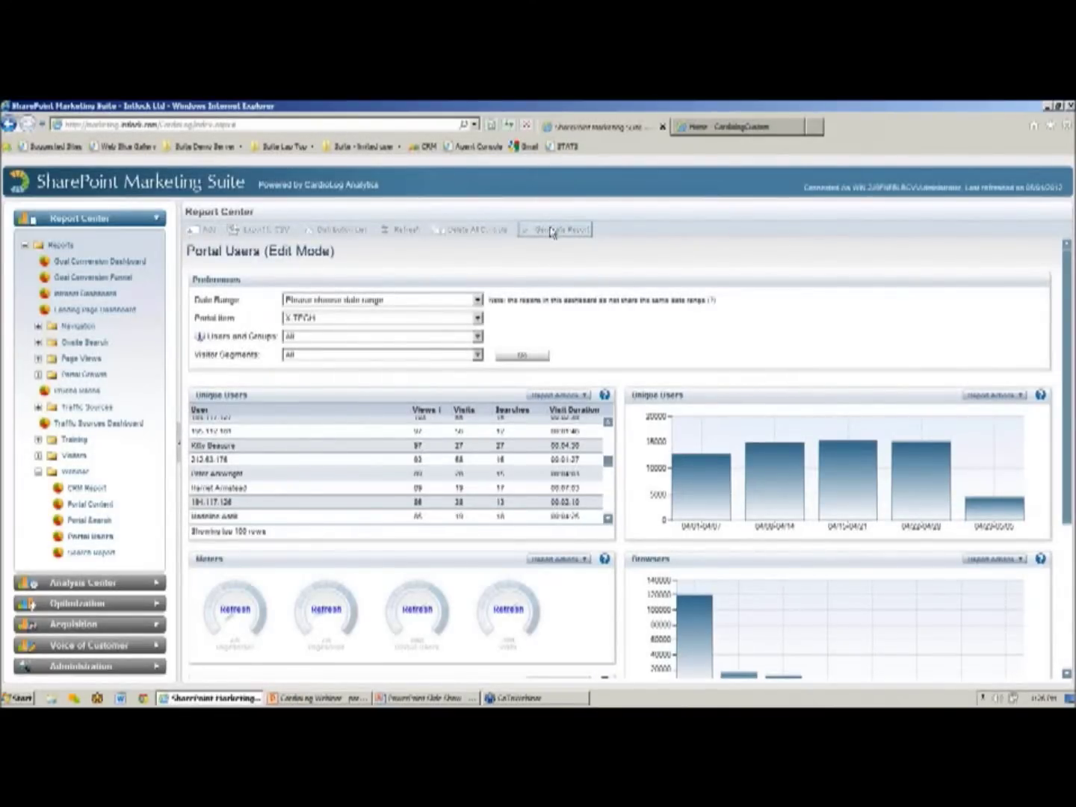
{"action": "left_click", "coordinate": [553, 231]}
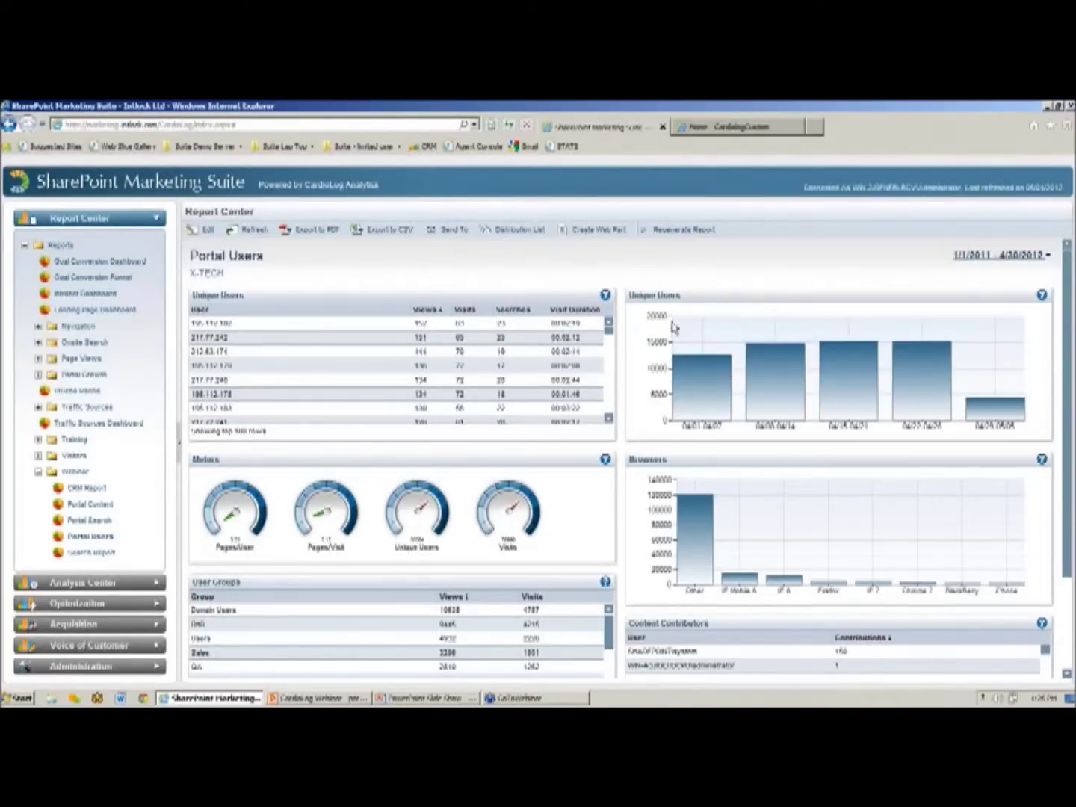
Step: Switch to the PowerPoint slide show and advance to the Content slide about improving the portal
{"action": "key", "text": "alt+Tab"}
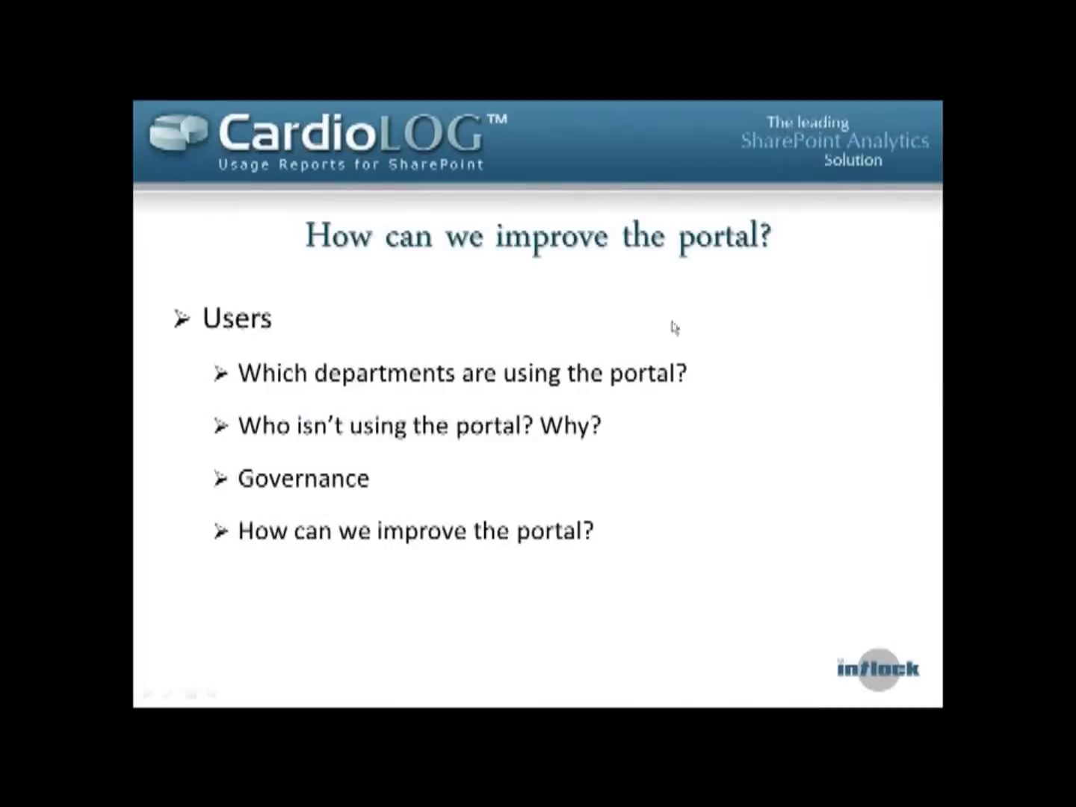
{"action": "key", "text": "Right"}
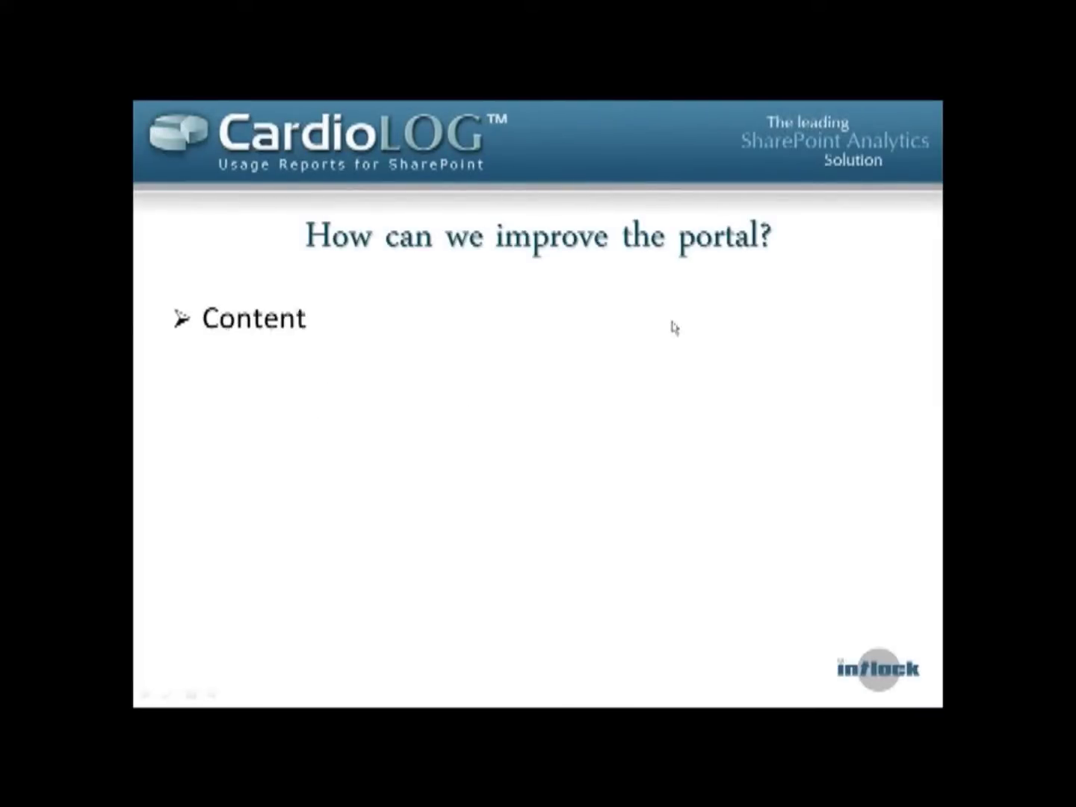